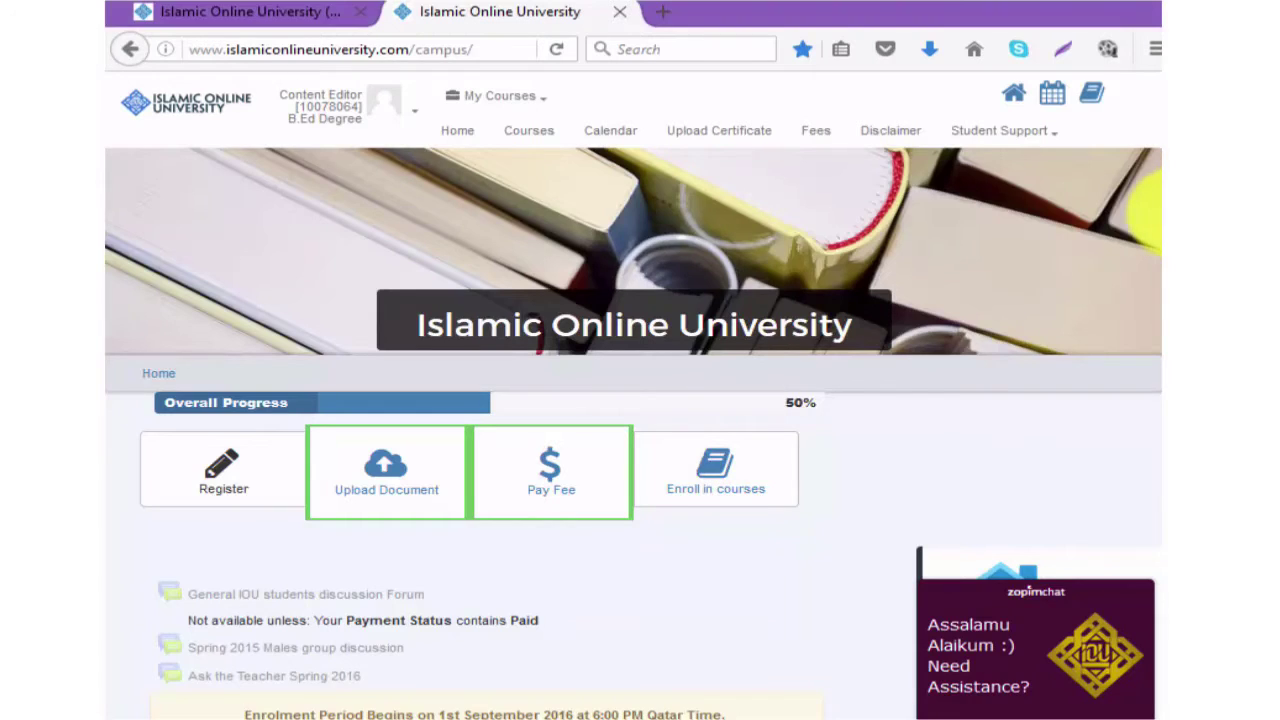
Step: From the home page, open BA Degree in Islamic Studies under Programs > Degree Courses > Islamic Studies
{"action": "scroll", "coordinate": [1165, 250], "scroll_direction": "down", "scroll_amount": 2}
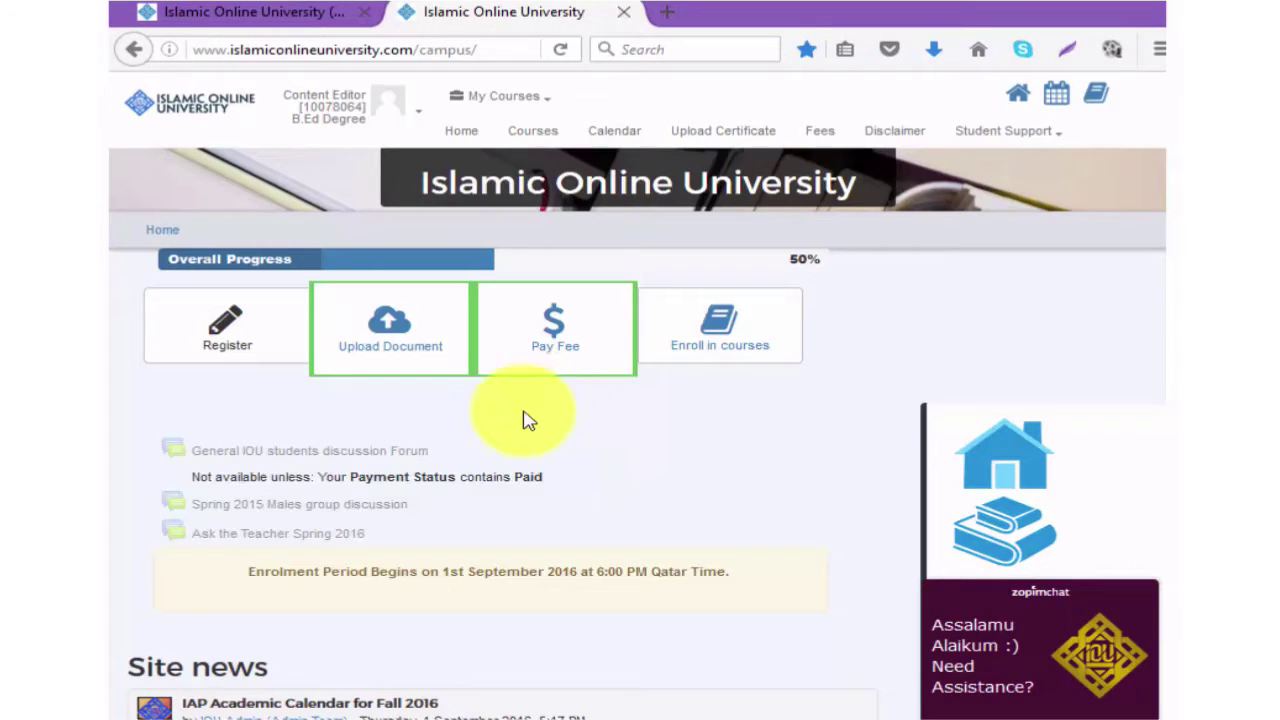
{"action": "left_click", "coordinate": [255, 11]}
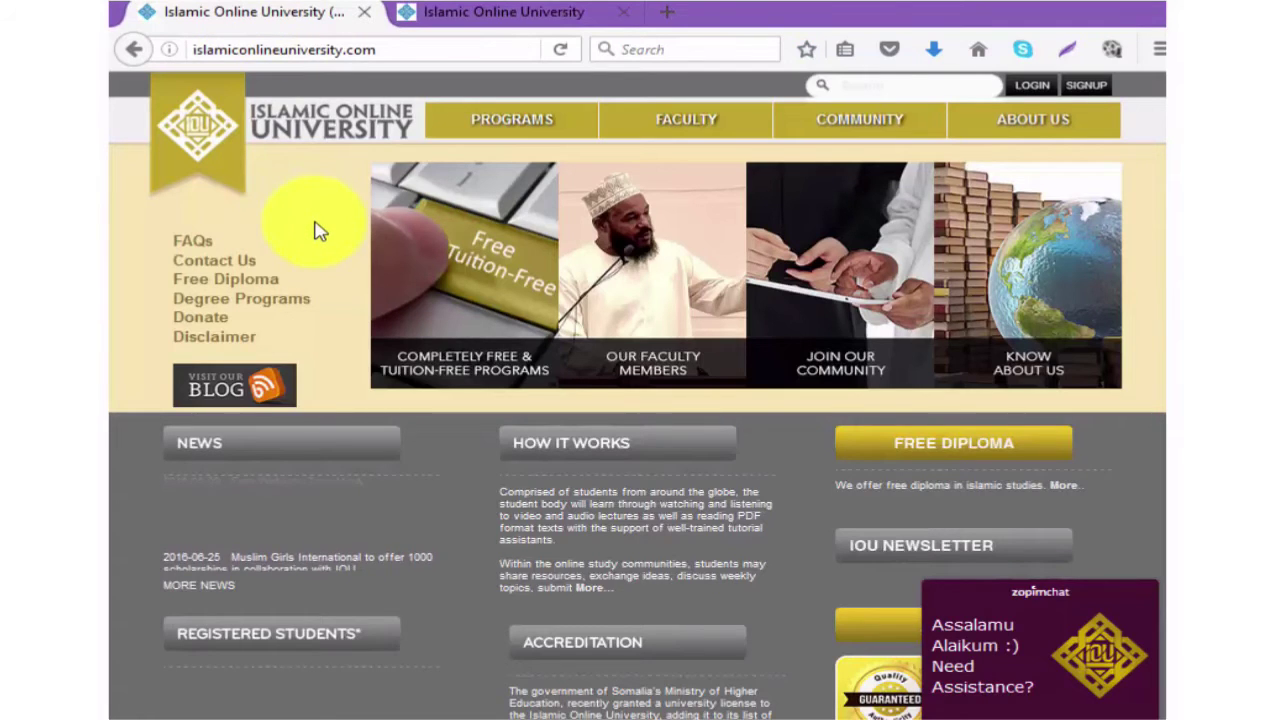
{"action": "mouse_move", "coordinate": [533, 121]}
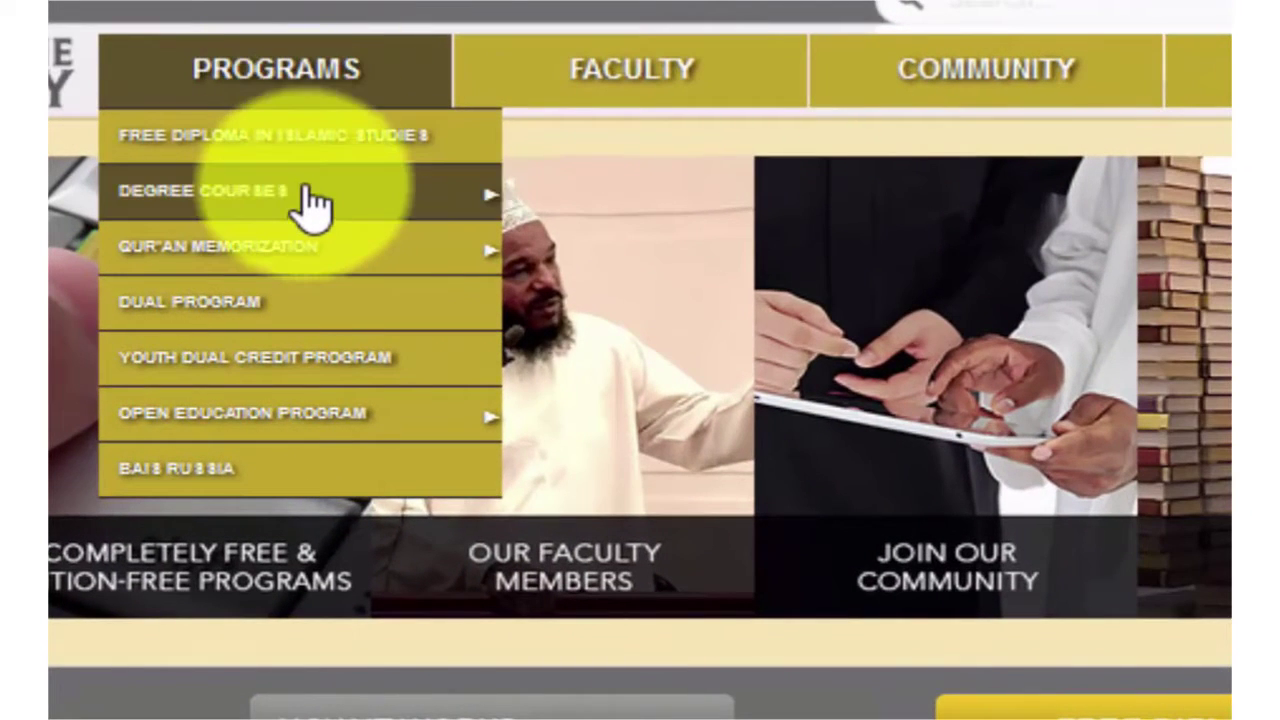
{"action": "mouse_move", "coordinate": [459, 195]}
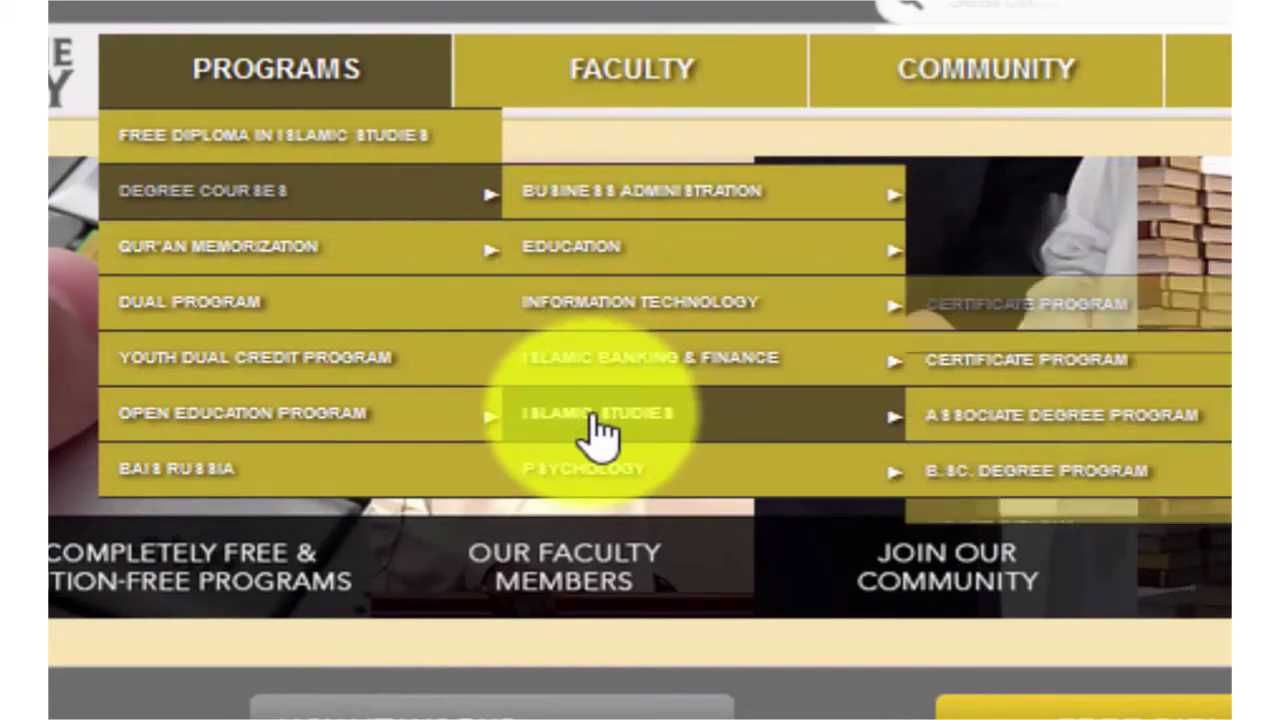
{"action": "mouse_move", "coordinate": [598, 432]}
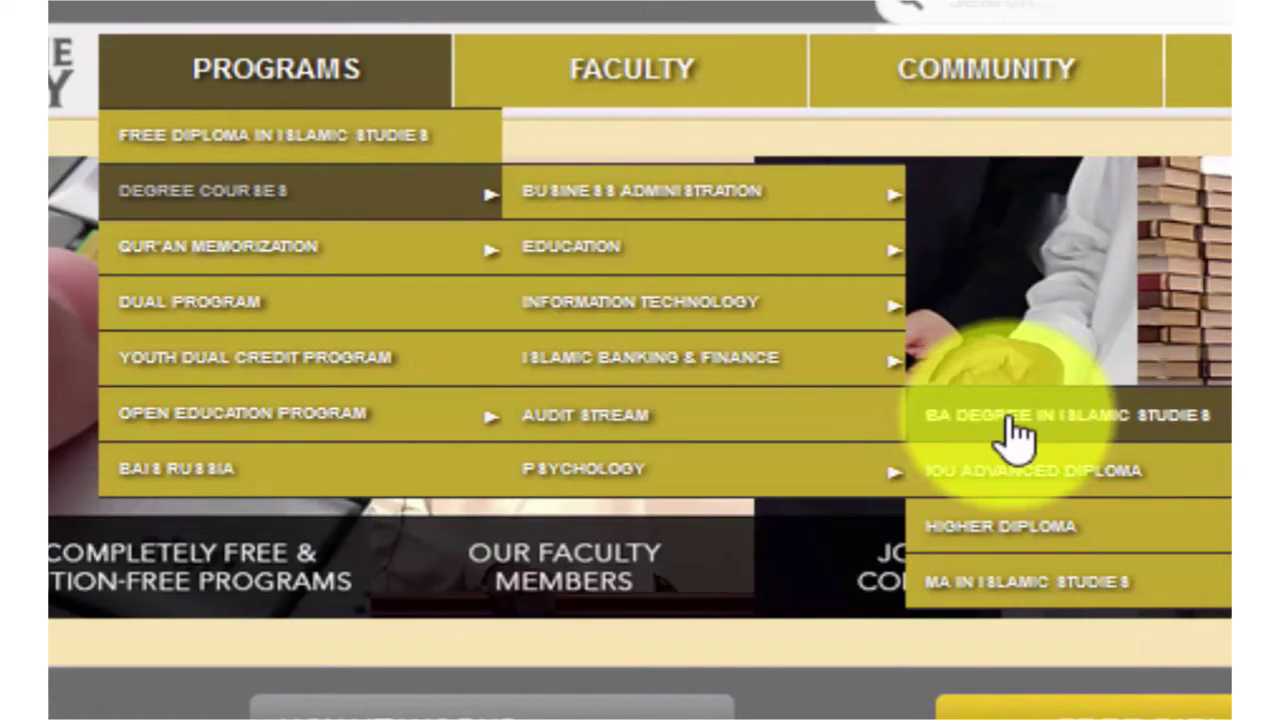
{"action": "left_click", "coordinate": [1015, 435]}
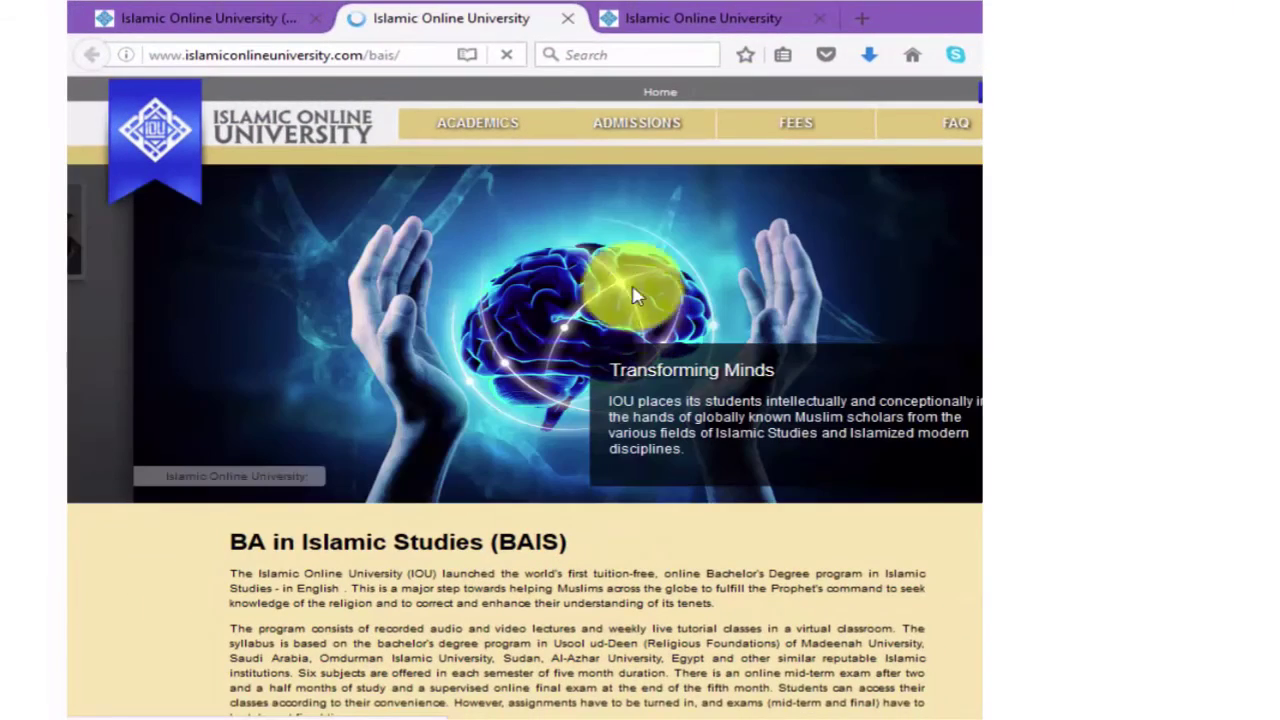
Step: Open the BAIS Sliding Scale Fees page from the FEES menu
{"action": "mouse_move", "coordinate": [808, 128]}
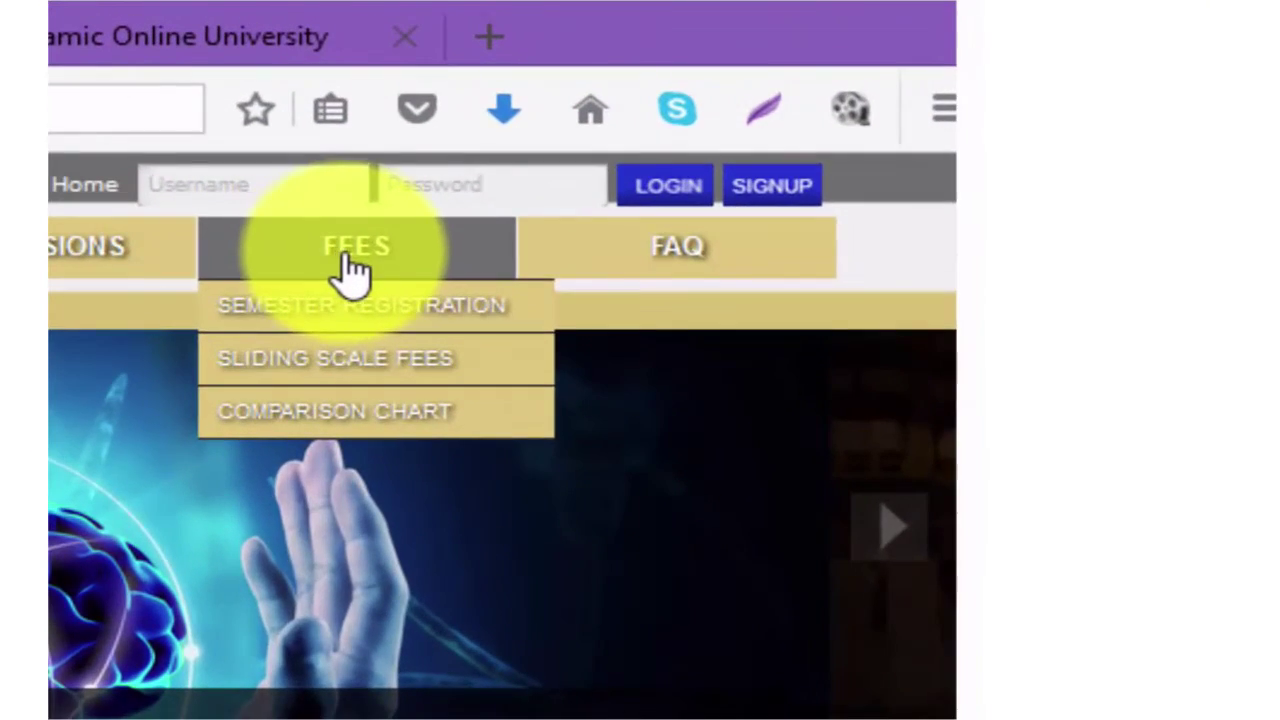
{"action": "left_click", "coordinate": [318, 358]}
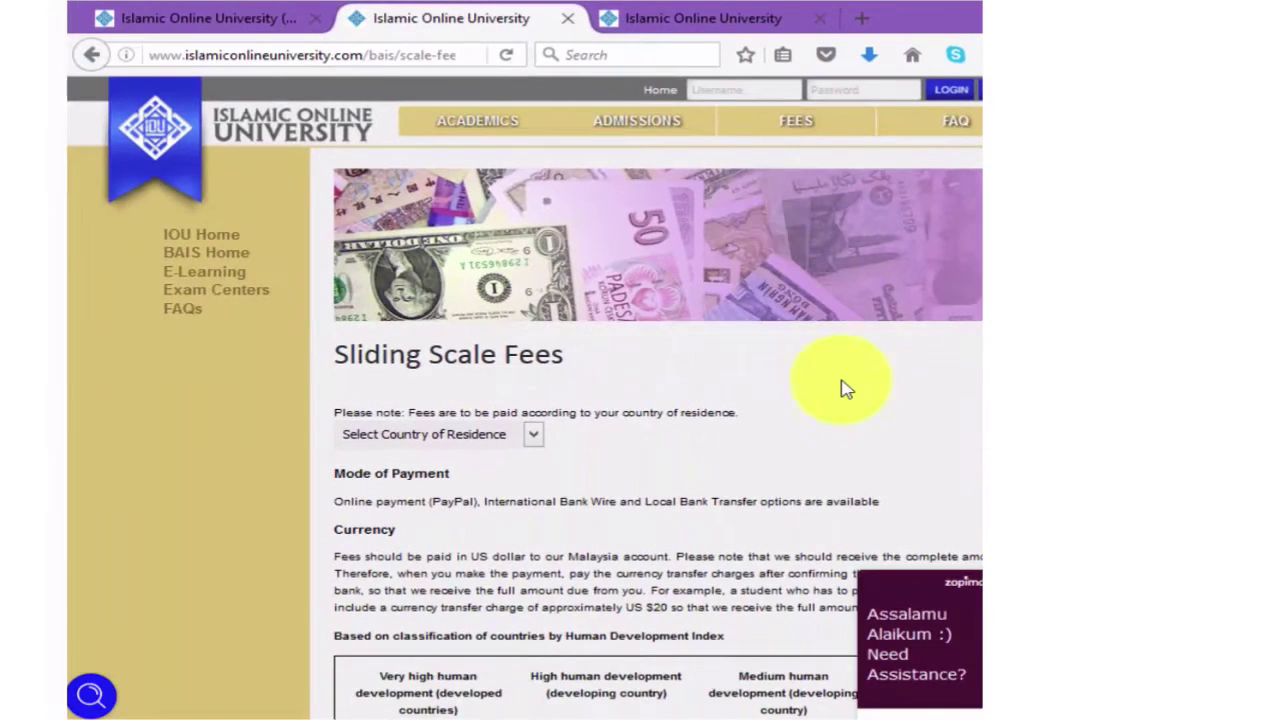
{"action": "scroll", "coordinate": [540, 400], "scroll_direction": "down", "scroll_amount": 3}
Step: Choose Belgium as country of residence and view its US$160 semester fee tier
{"action": "left_click", "coordinate": [433, 126]}
{"action": "left_click", "coordinate": [495, 302]}
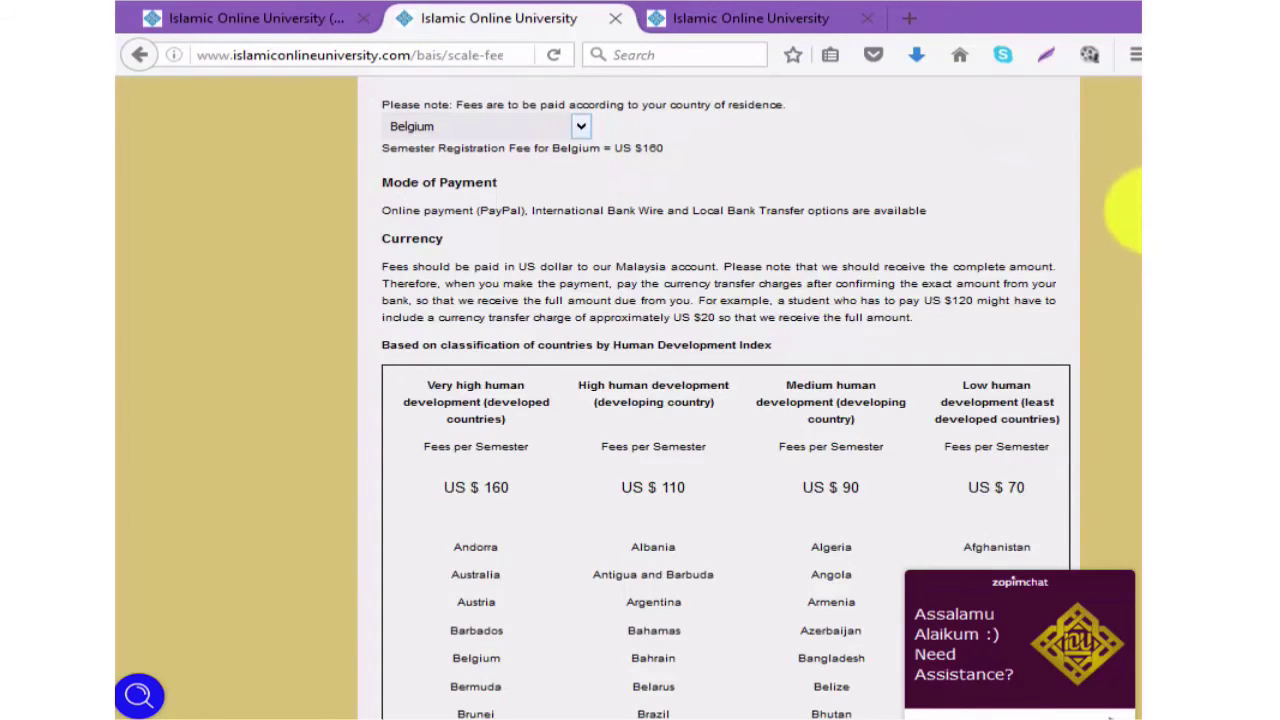
{"action": "scroll", "coordinate": [1130, 203], "scroll_direction": "down", "scroll_amount": 3}
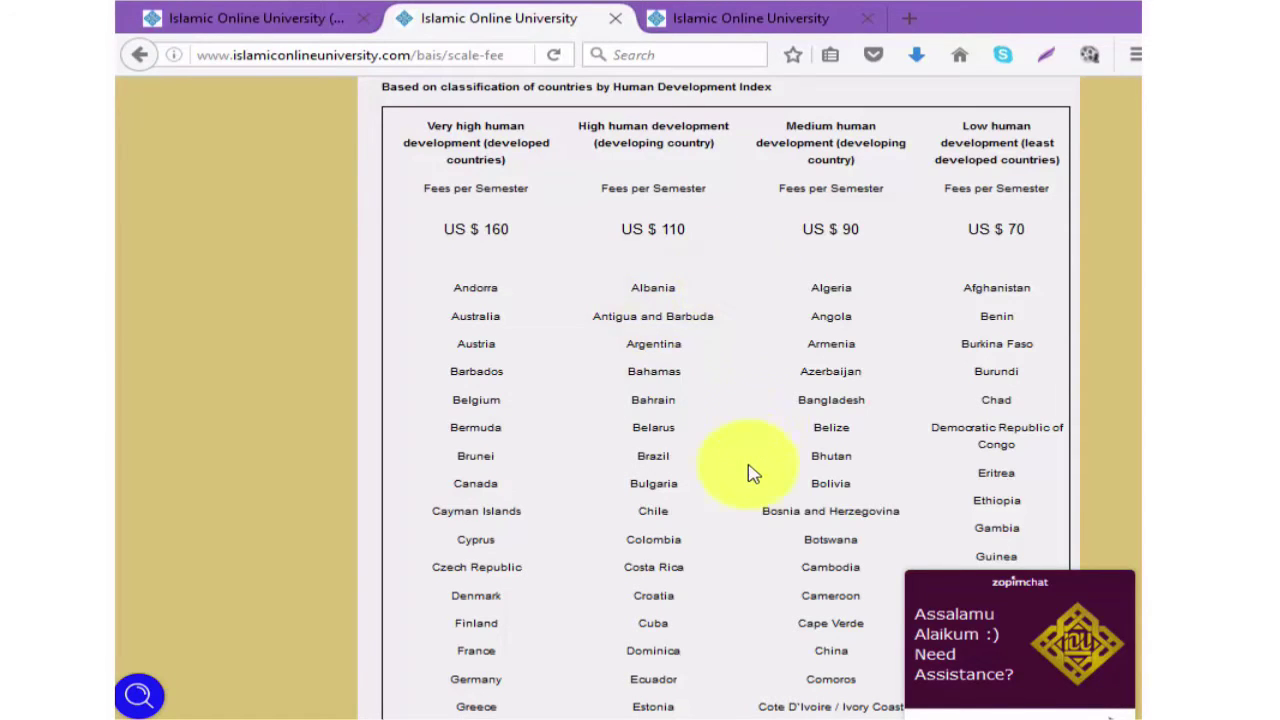
{"action": "left_click", "coordinate": [250, 18]}
Step: Switch to the tab with the AED programme site
{"action": "mouse_move", "coordinate": [519, 149]}
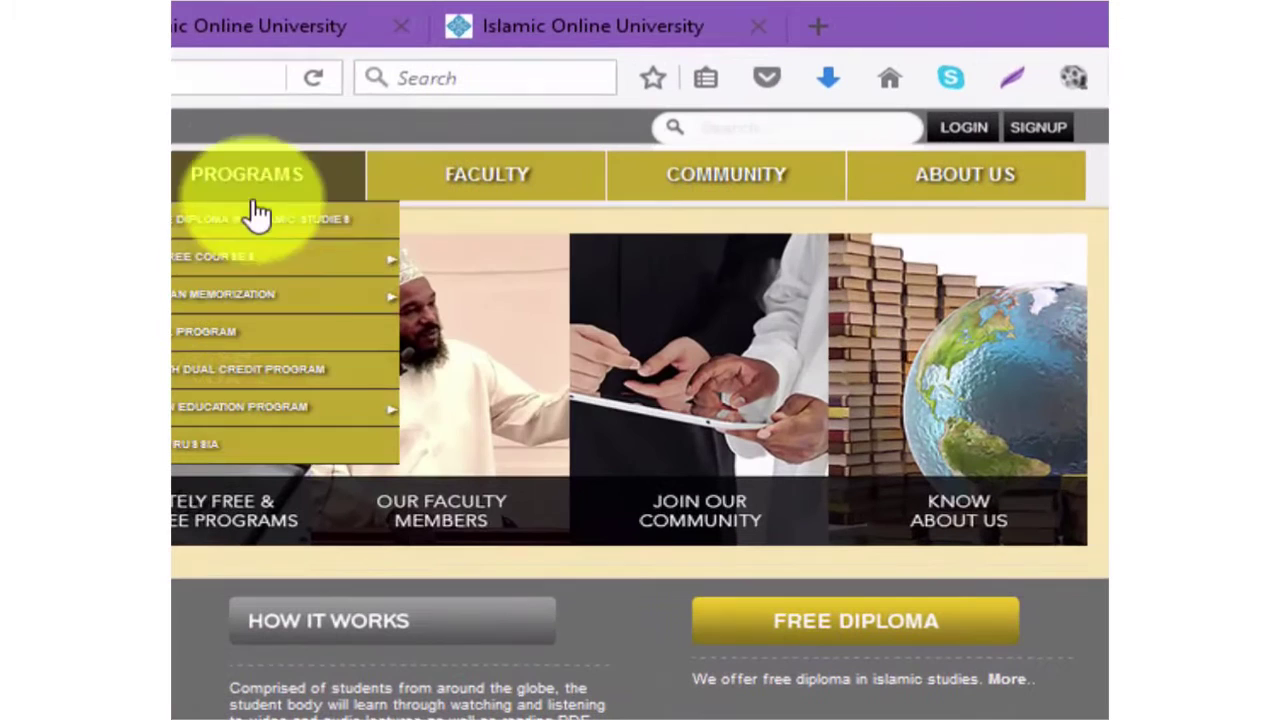
{"action": "mouse_move", "coordinate": [250, 262]}
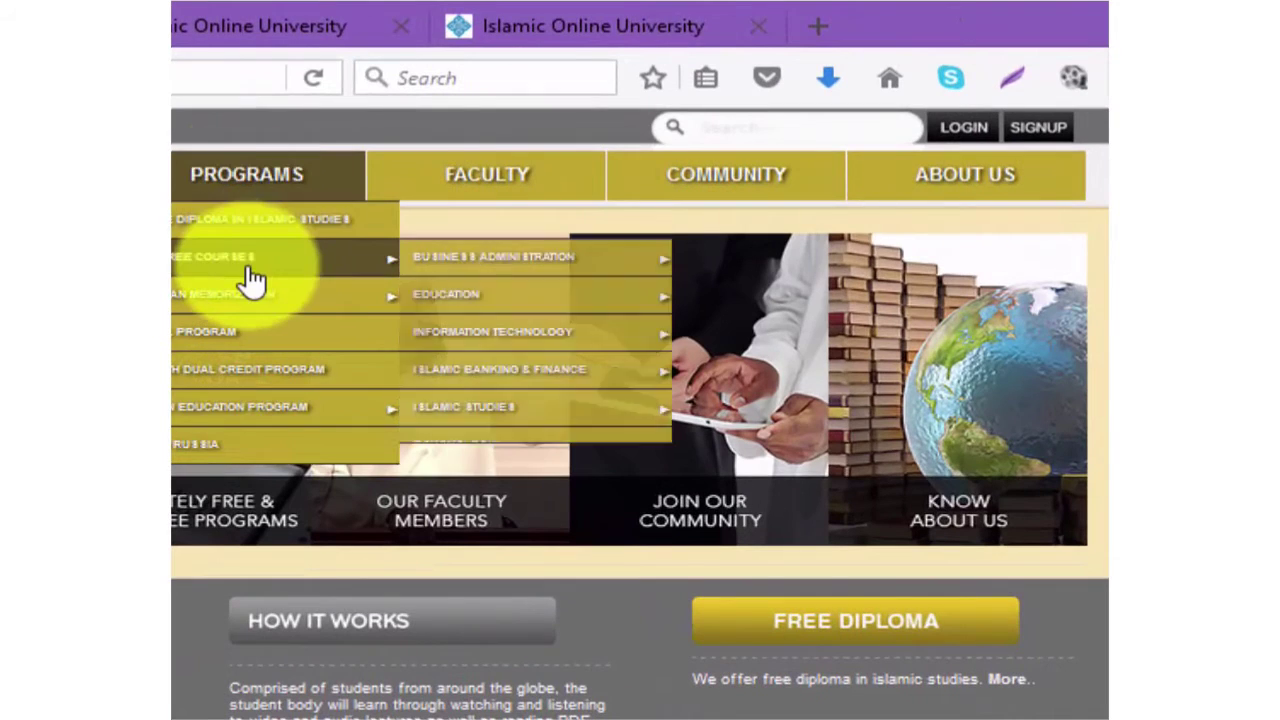
{"action": "mouse_move", "coordinate": [453, 271]}
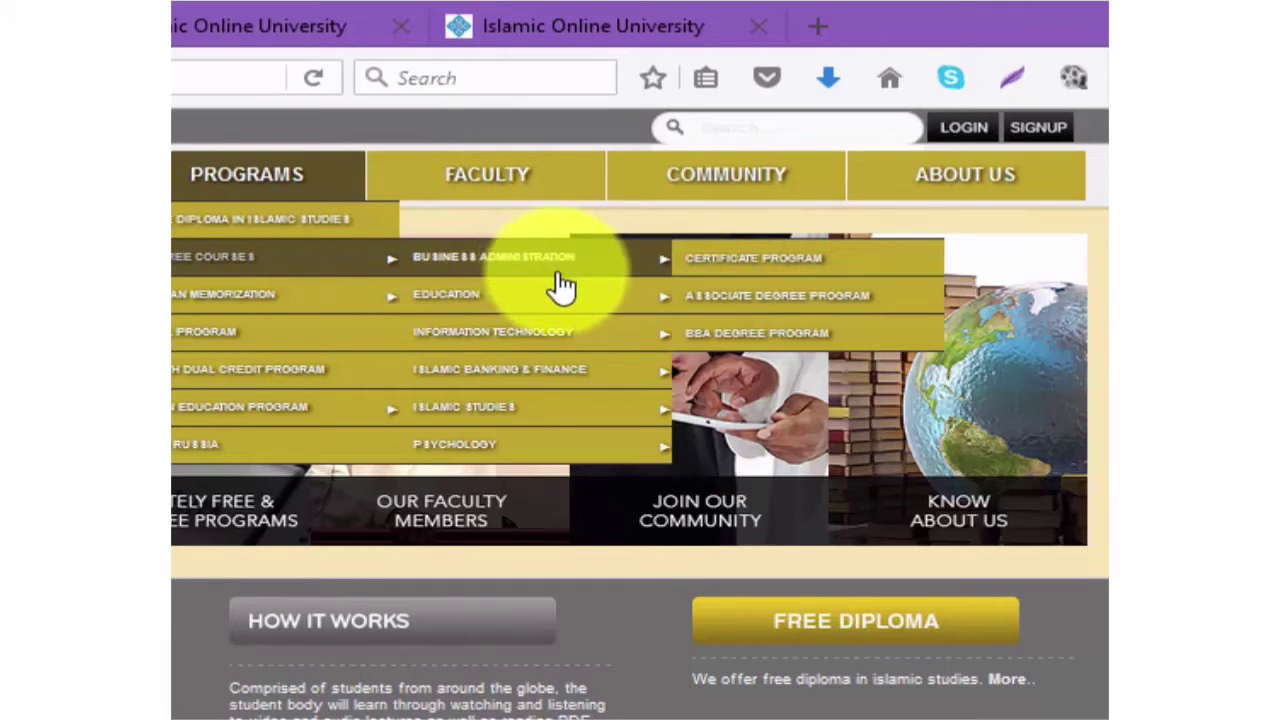
{"action": "left_click", "coordinate": [258, 26]}
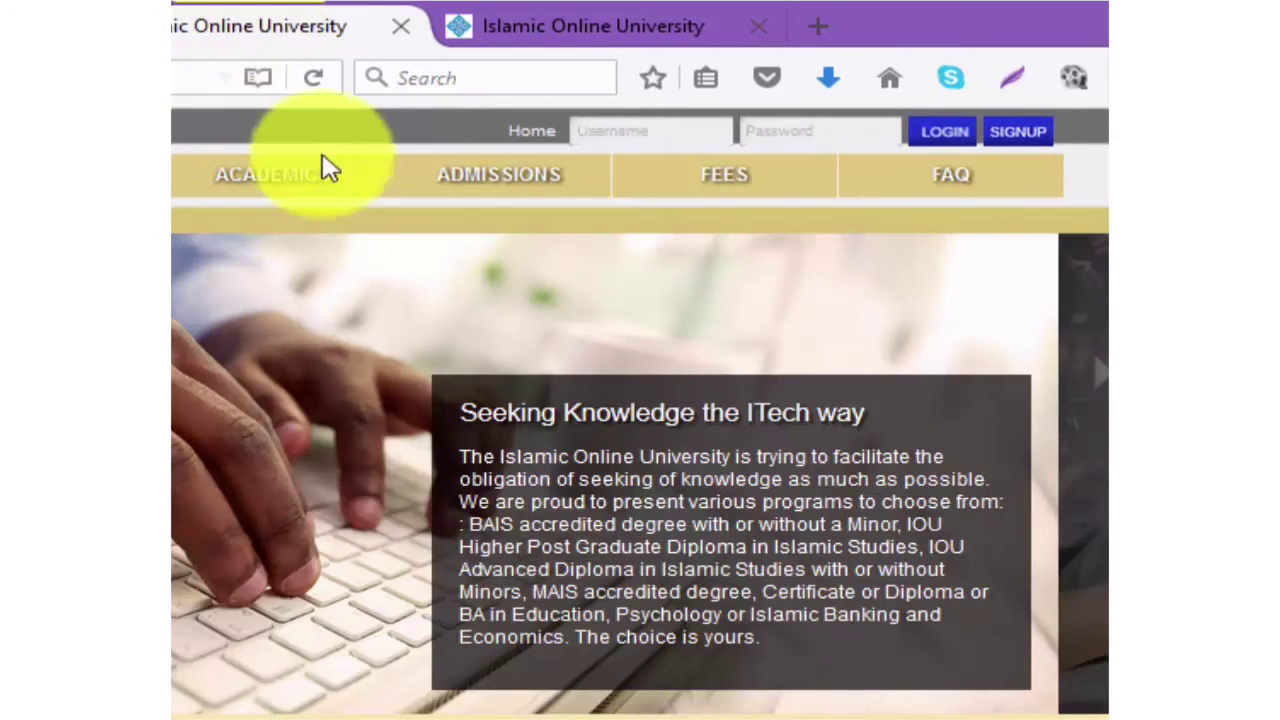
Step: Open the AED Sliding Scale Fees page and expand its country of residence list
{"action": "mouse_move", "coordinate": [725, 188]}
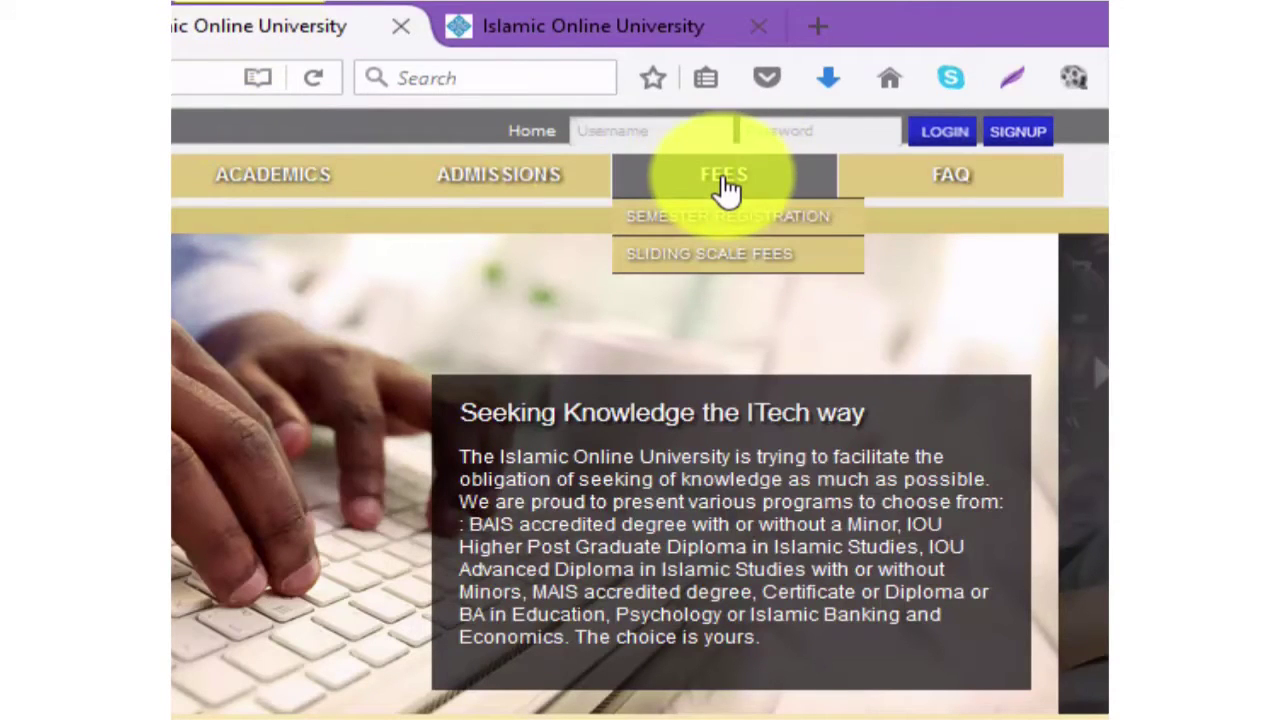
{"action": "left_click", "coordinate": [702, 254]}
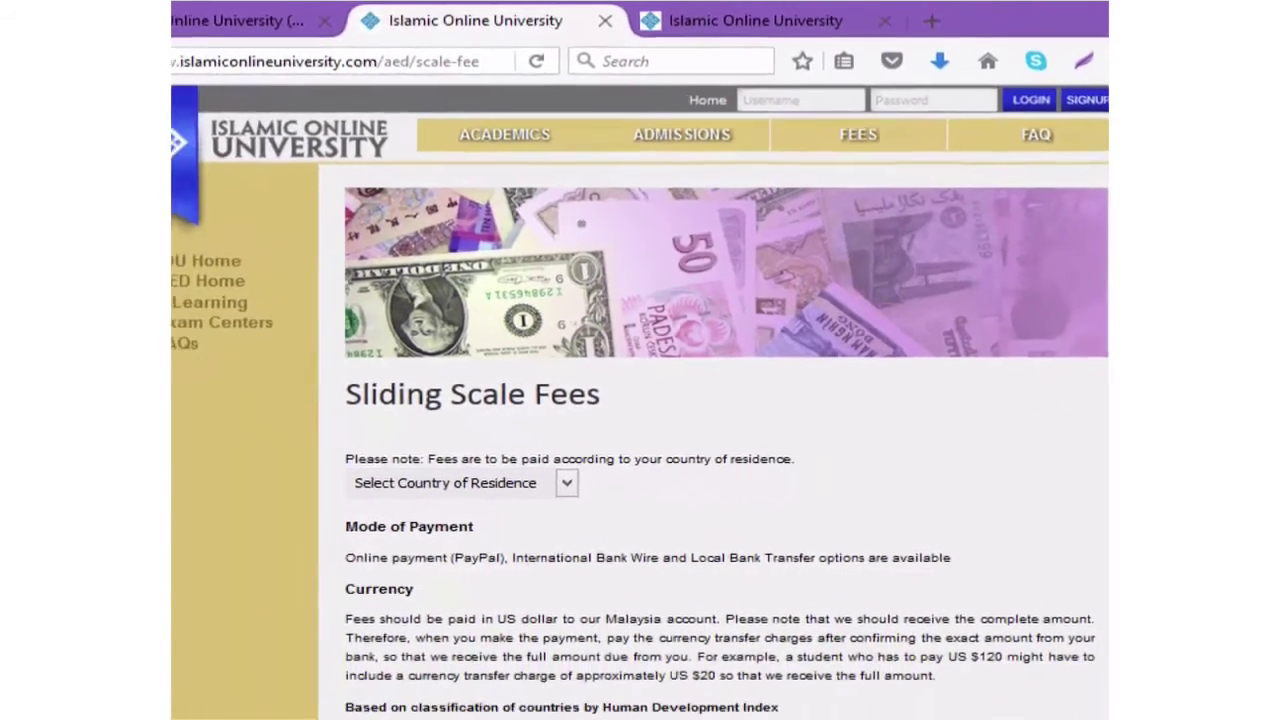
{"action": "scroll", "coordinate": [626, 346], "scroll_direction": "down", "scroll_amount": 3}
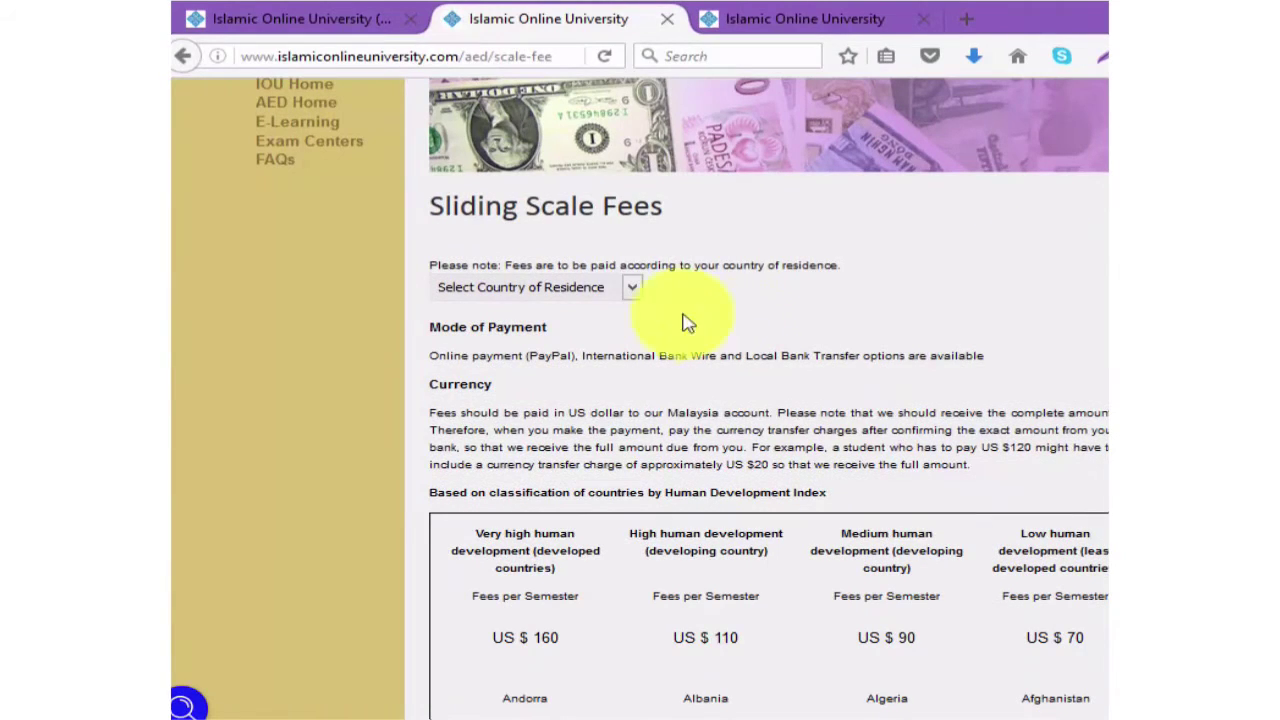
{"action": "left_click", "coordinate": [568, 312]}
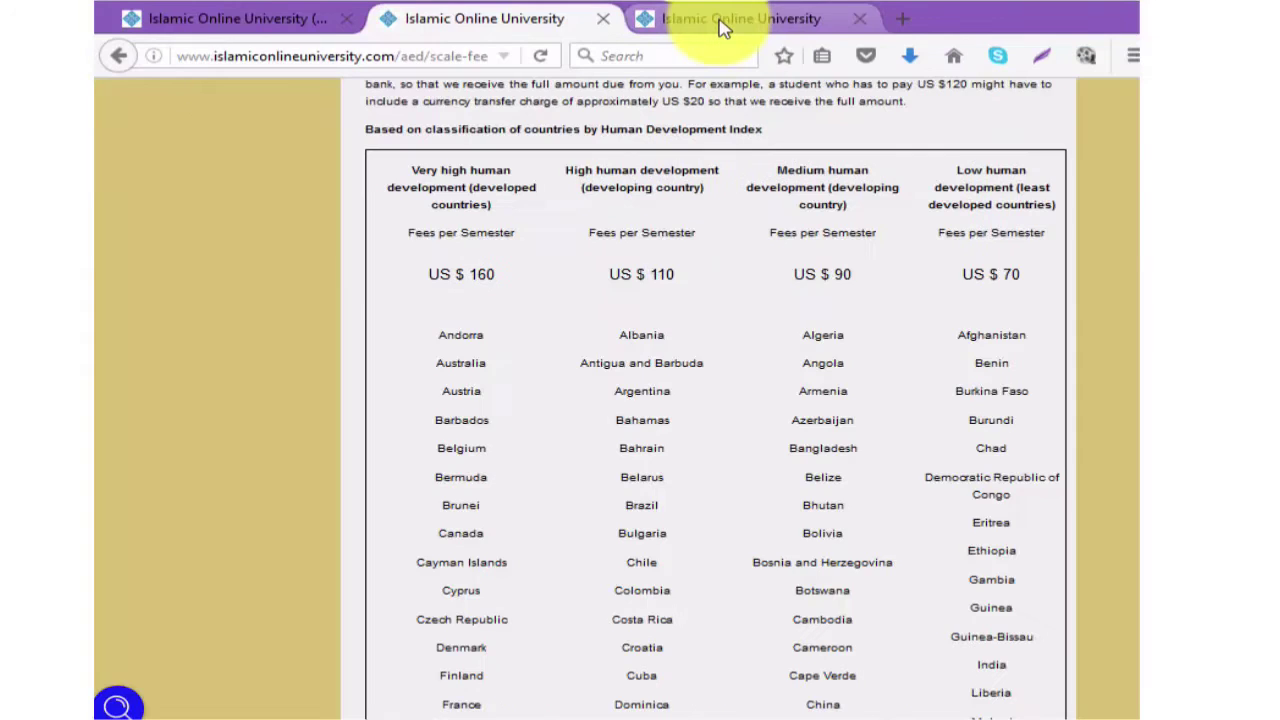
Step: Return to the campus dashboard, minimize the chat box, and open the Pay Fee section
{"action": "left_click", "coordinate": [800, 20]}
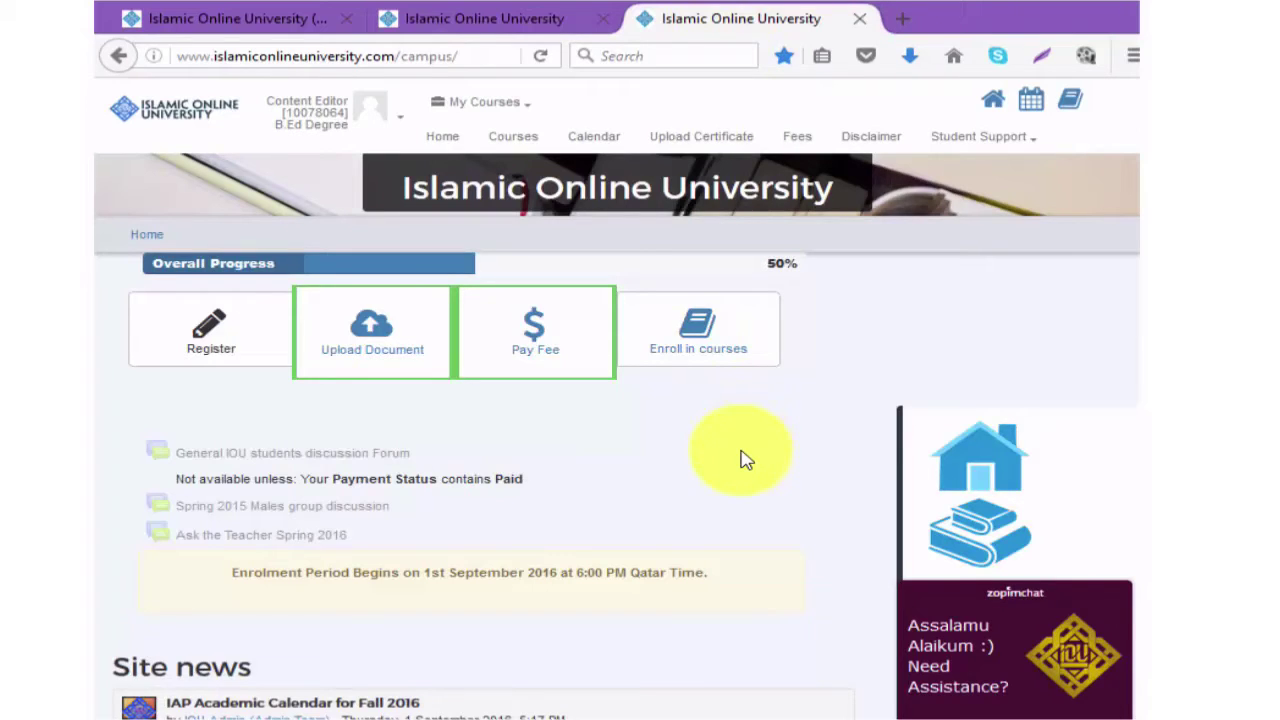
{"action": "left_click", "coordinate": [1118, 602]}
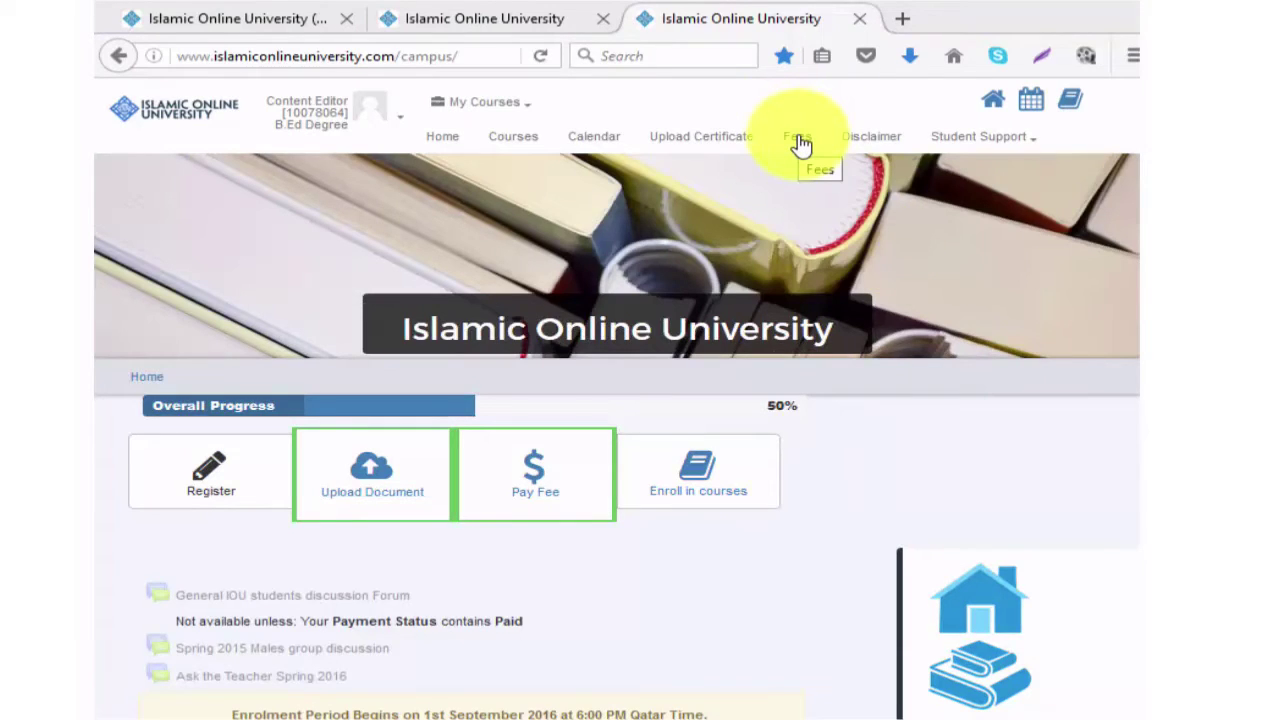
{"action": "left_click", "coordinate": [537, 492]}
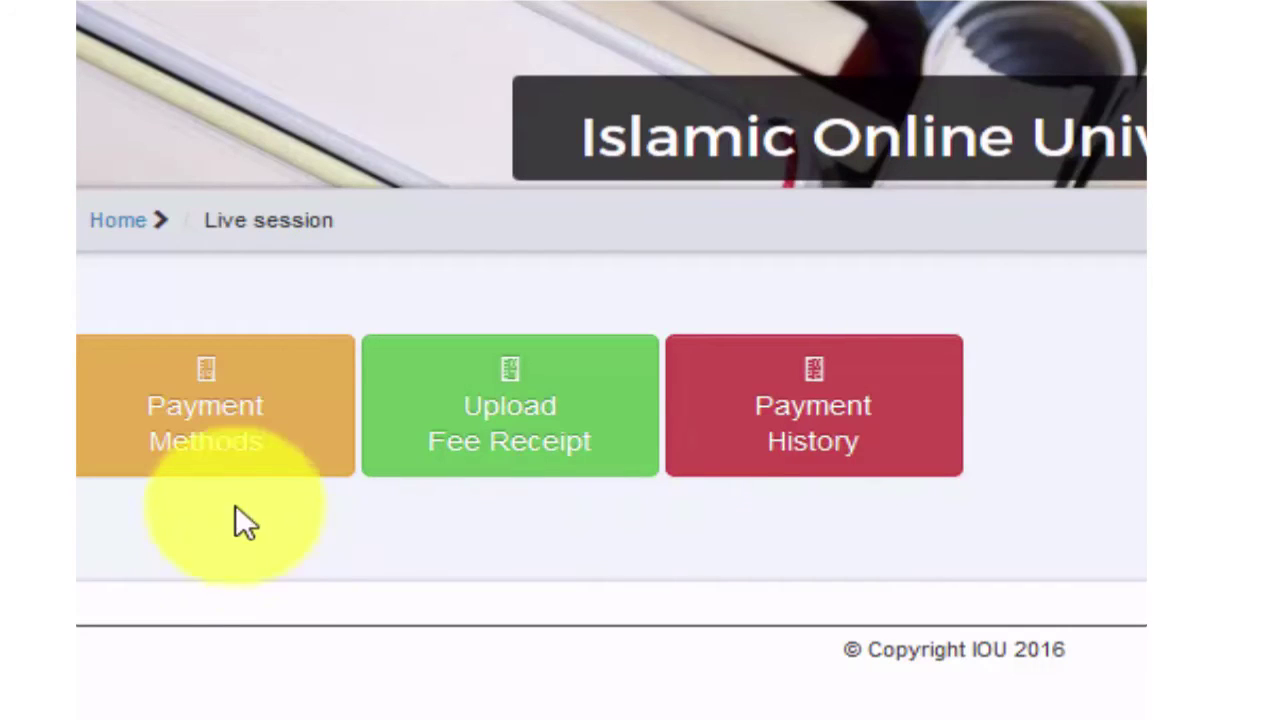
Step: Review the PayPal and Others payment methods, then choose PayPal for the semester fee
{"action": "left_click", "coordinate": [214, 447]}
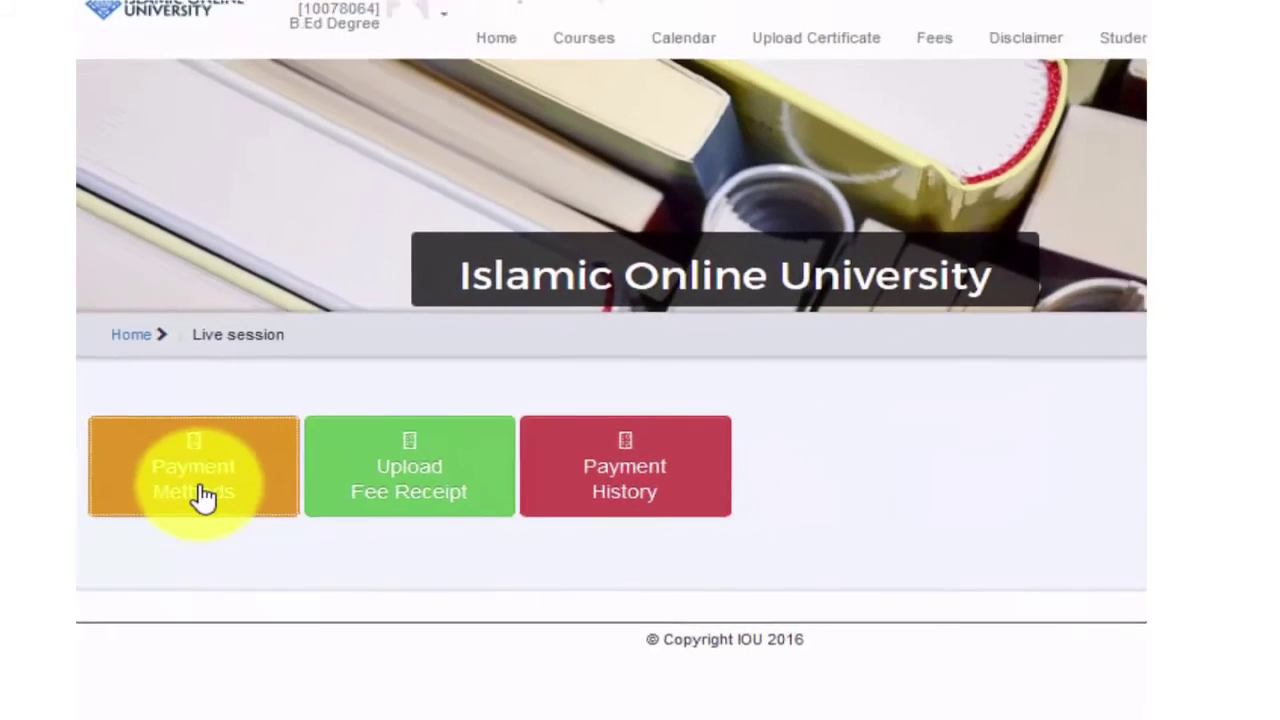
{"action": "scroll", "coordinate": [1128, 337], "scroll_direction": "down", "scroll_amount": 3}
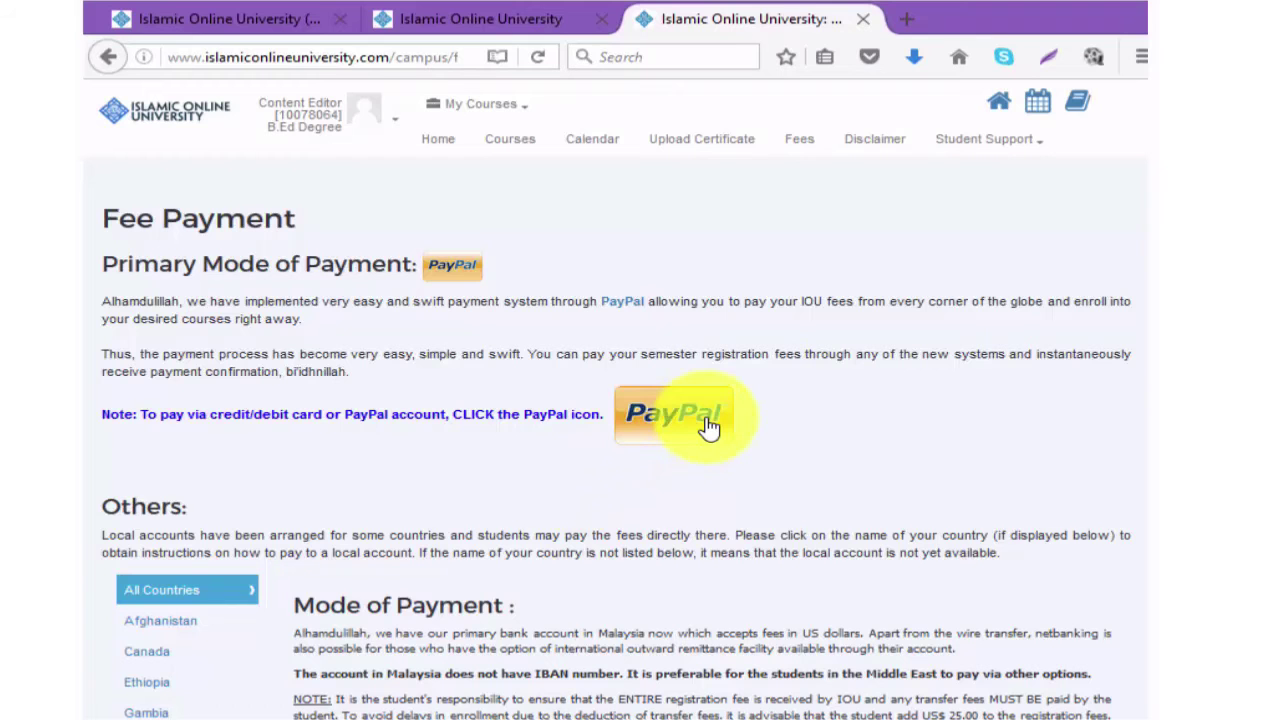
{"action": "left_click", "coordinate": [705, 423]}
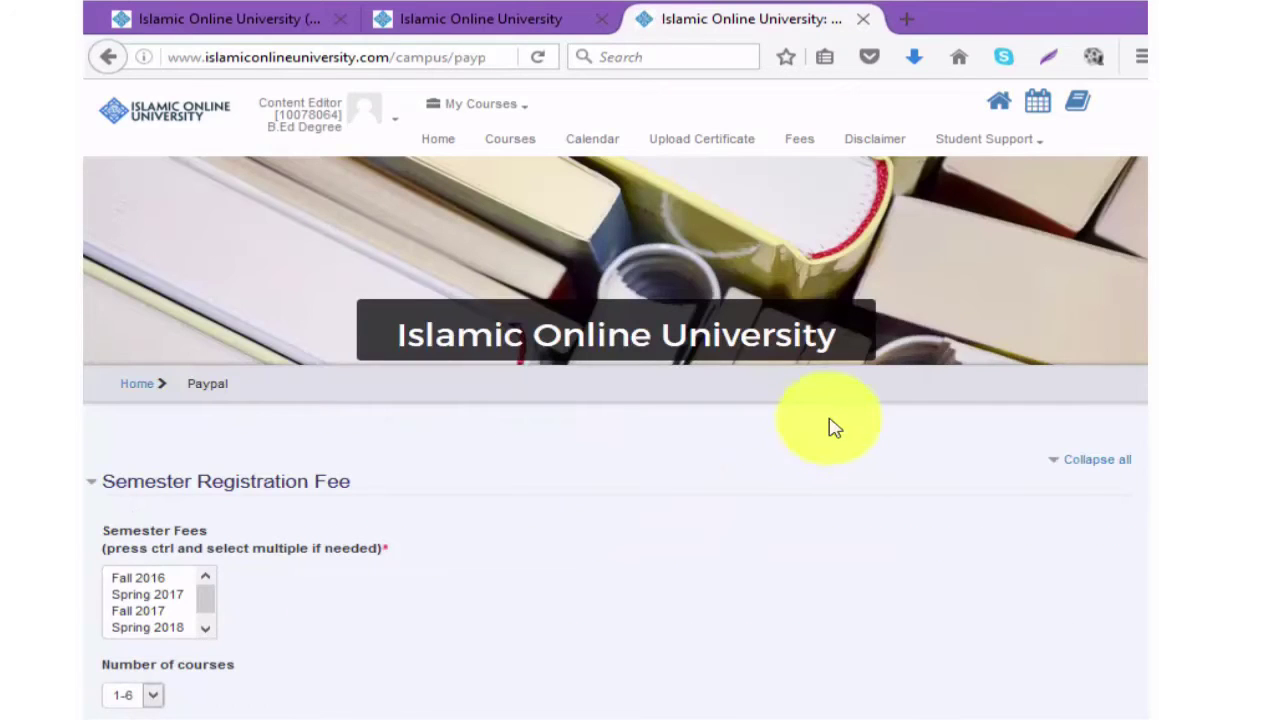
Step: Scroll down to the Semester Registration Fee form with semester and course-count fields
{"action": "scroll", "coordinate": [1145, 414], "scroll_direction": "down", "scroll_amount": 3}
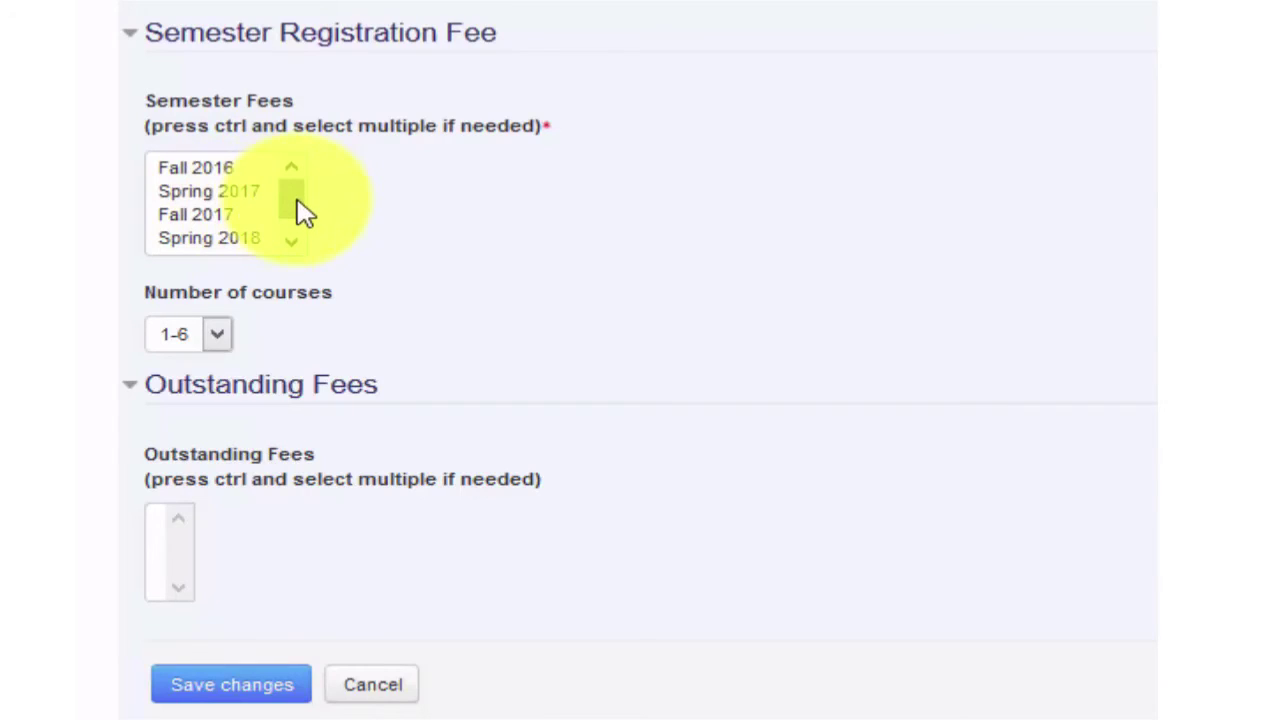
Step: Select Fall 2016 with 1-6 courses in Semester Fees and save the changes
{"action": "left_click", "coordinate": [220, 345]}
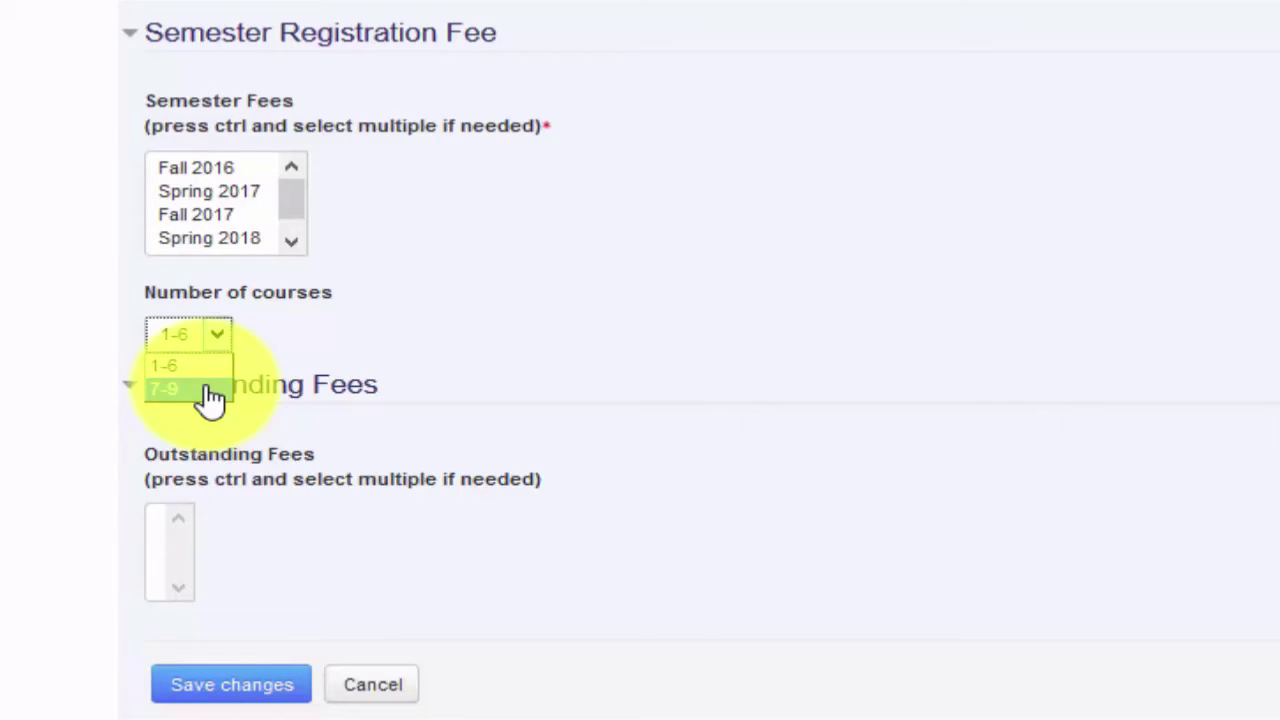
{"action": "left_click", "coordinate": [347, 343]}
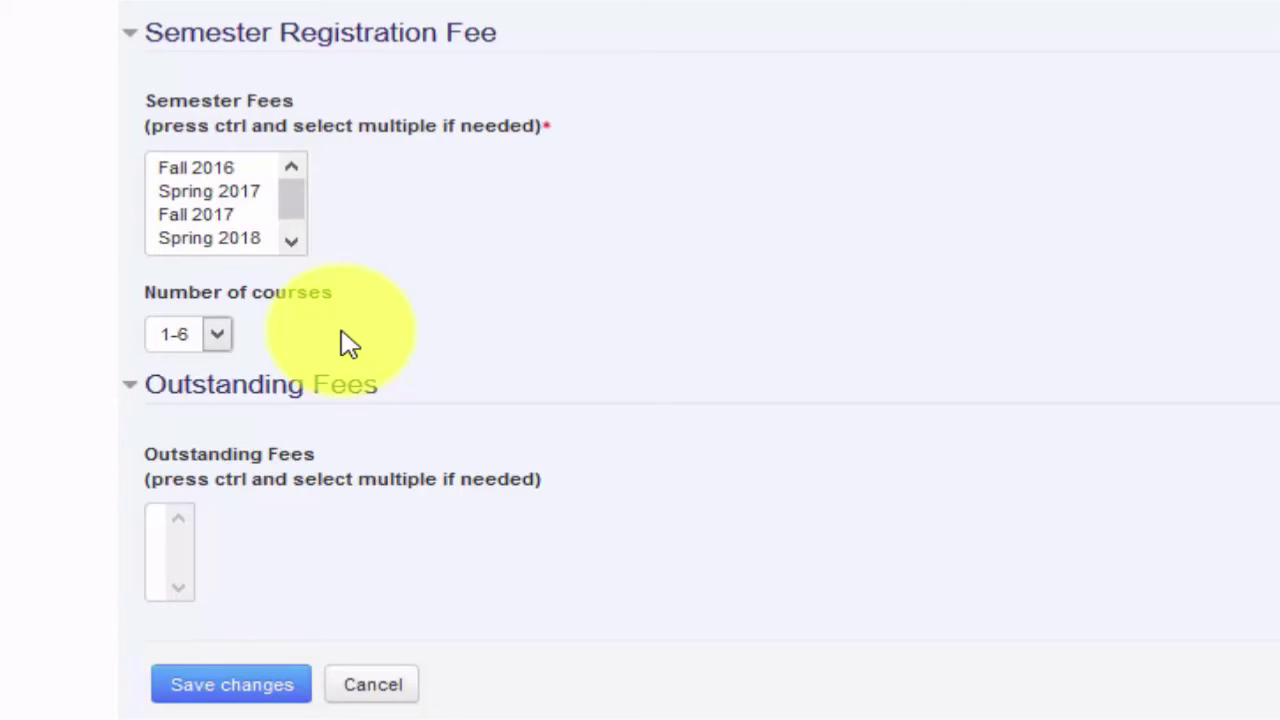
{"action": "left_click", "coordinate": [192, 167]}
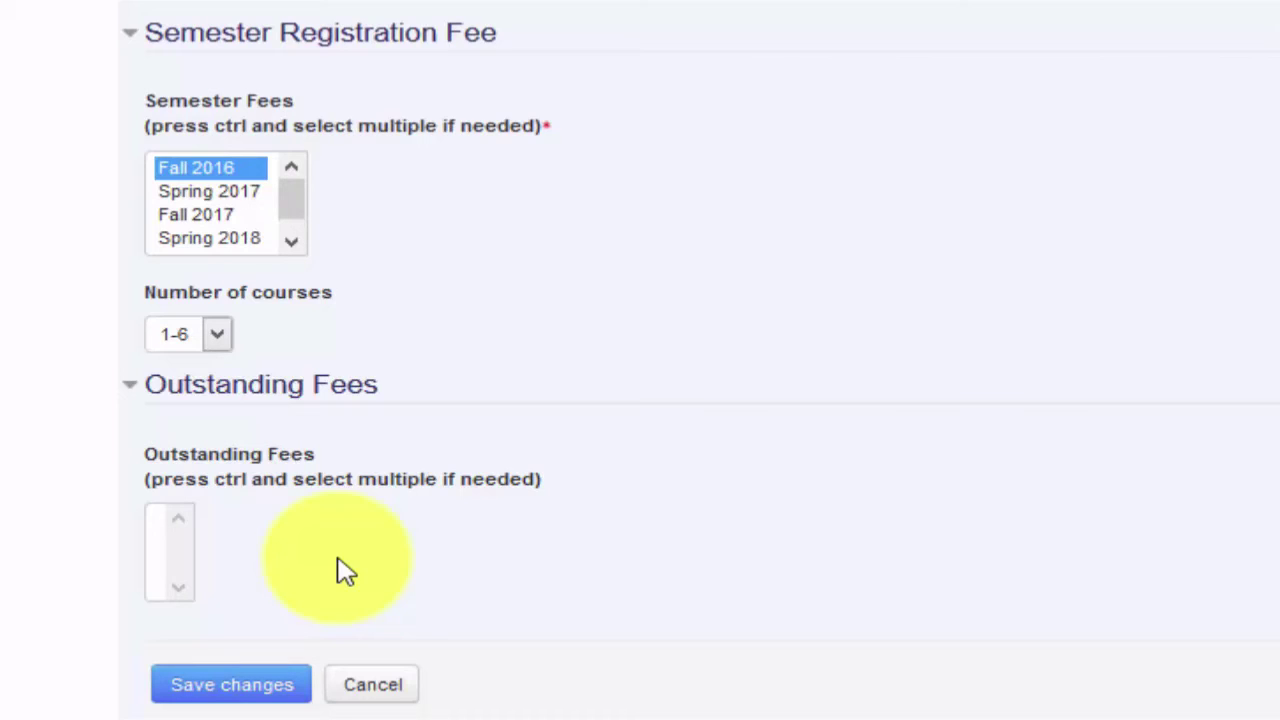
{"action": "left_click", "coordinate": [246, 692]}
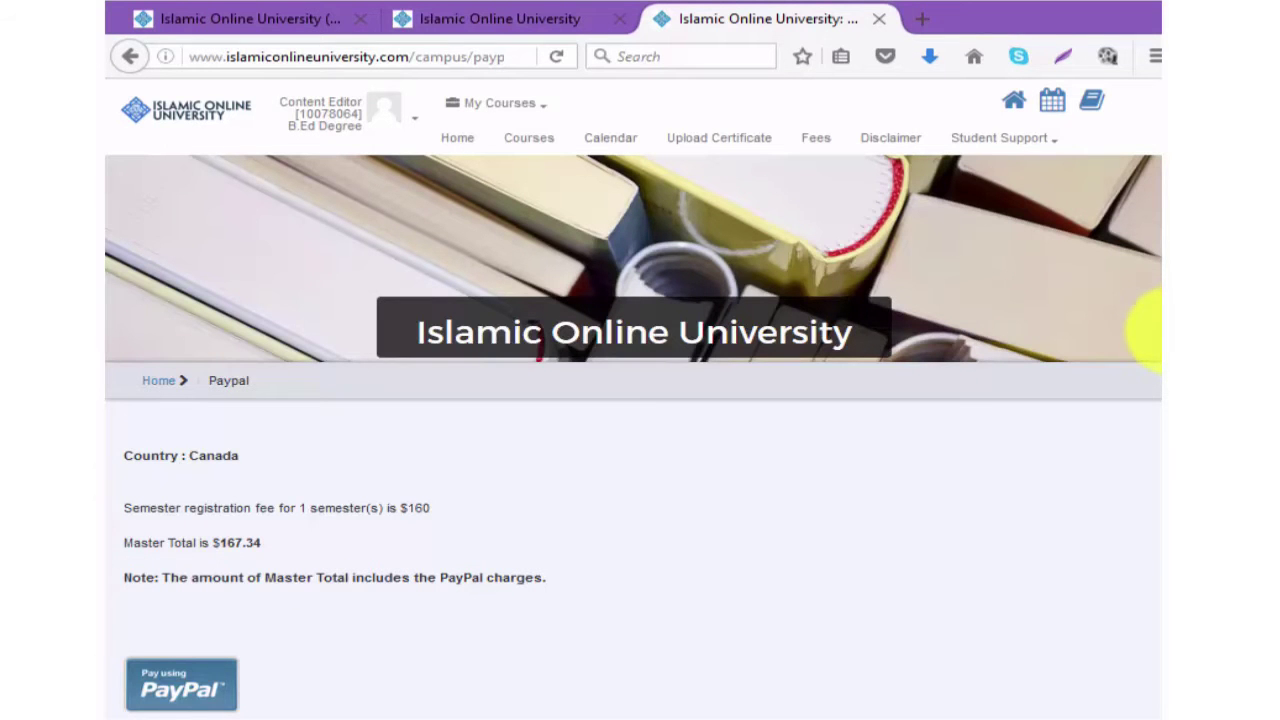
Step: Scroll to the Pay using PayPal button to reach PayPal's $167.34 checkout
{"action": "scroll", "coordinate": [1160, 332], "scroll_direction": "down", "scroll_amount": 2}
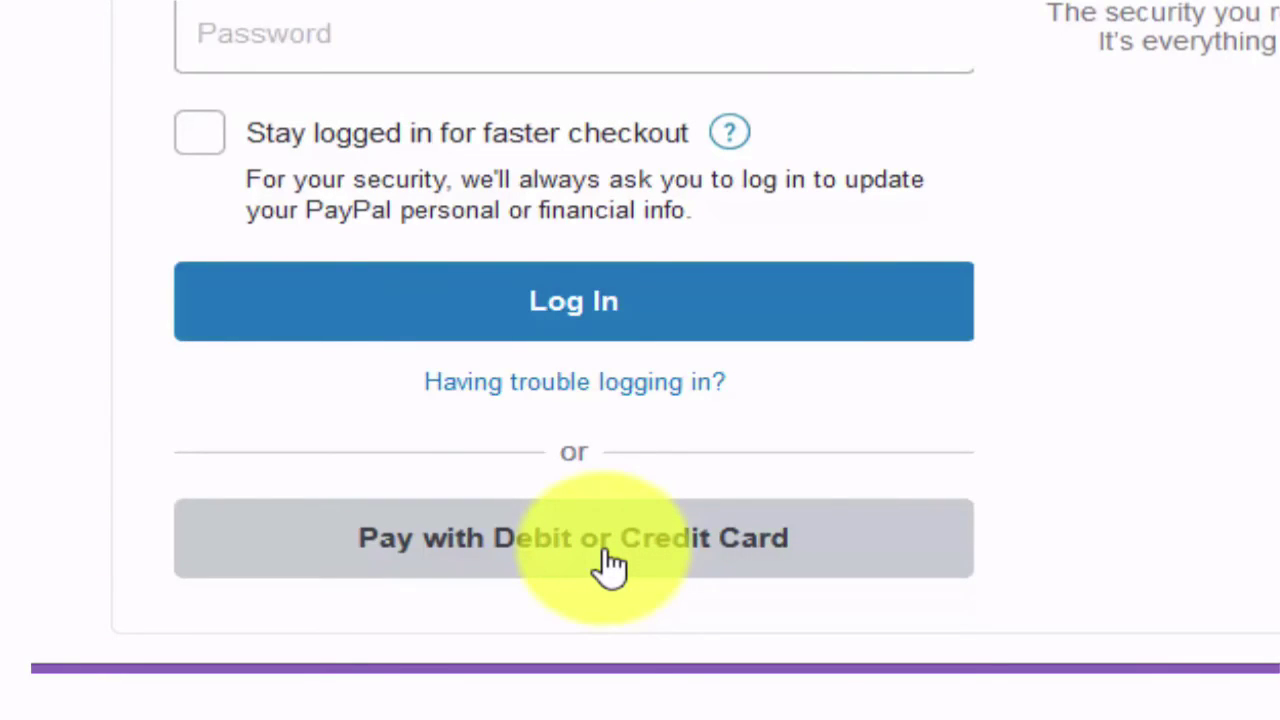
Step: Choose guest debit or credit card checkout with Canada as billing country
{"action": "left_click", "coordinate": [610, 565]}
{"action": "left_click", "coordinate": [643, 294]}
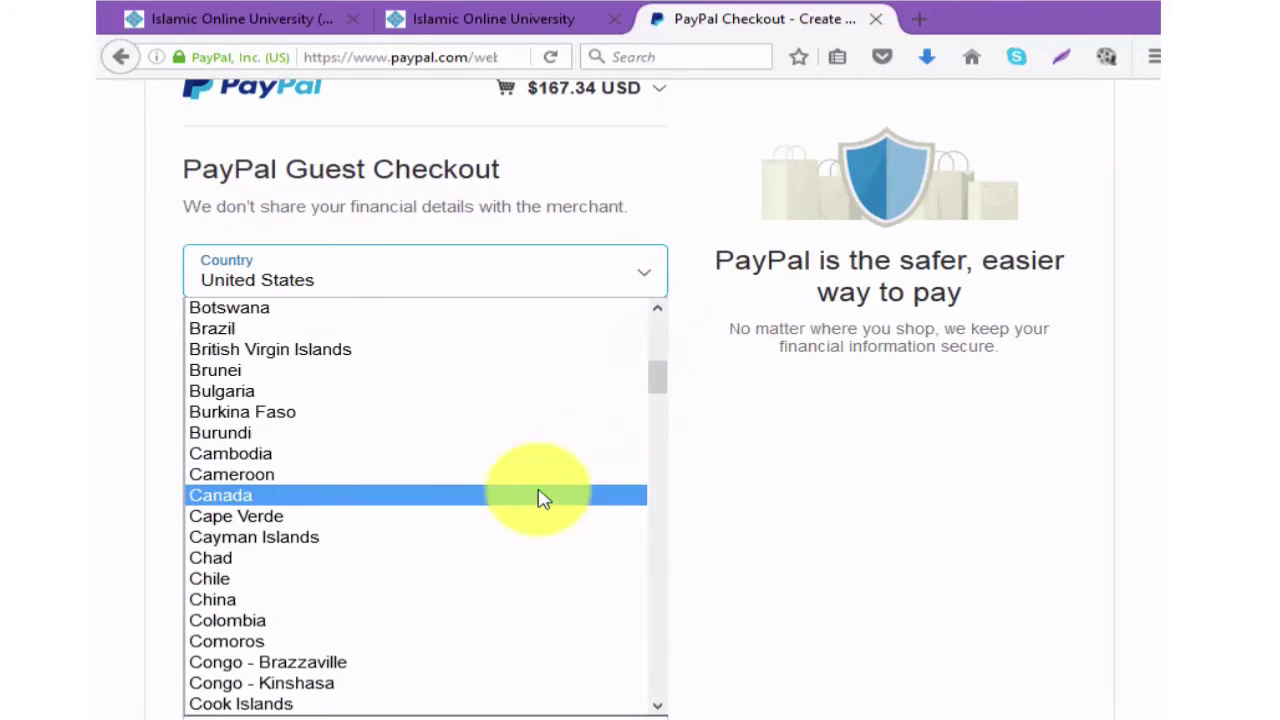
{"action": "left_click", "coordinate": [540, 494]}
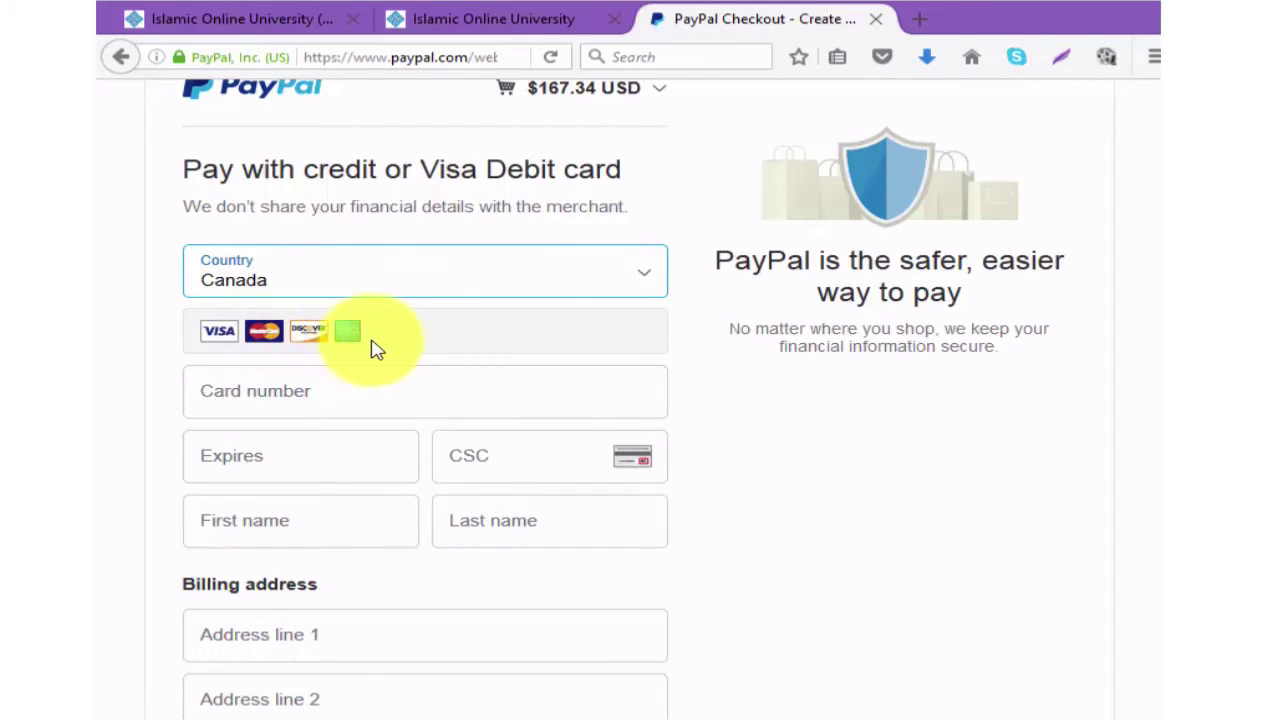
Step: Look over the card number, expiry and billing fields of the card form
{"action": "left_click", "coordinate": [376, 395]}
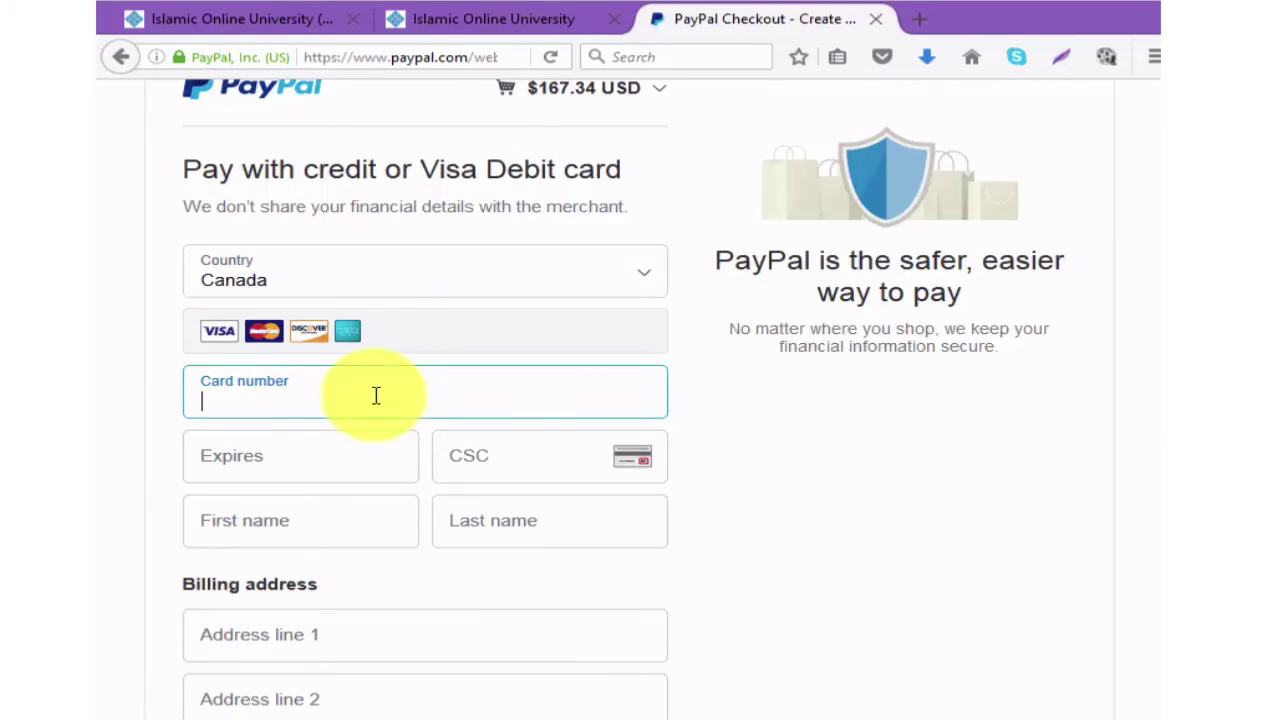
{"action": "left_click", "coordinate": [363, 455]}
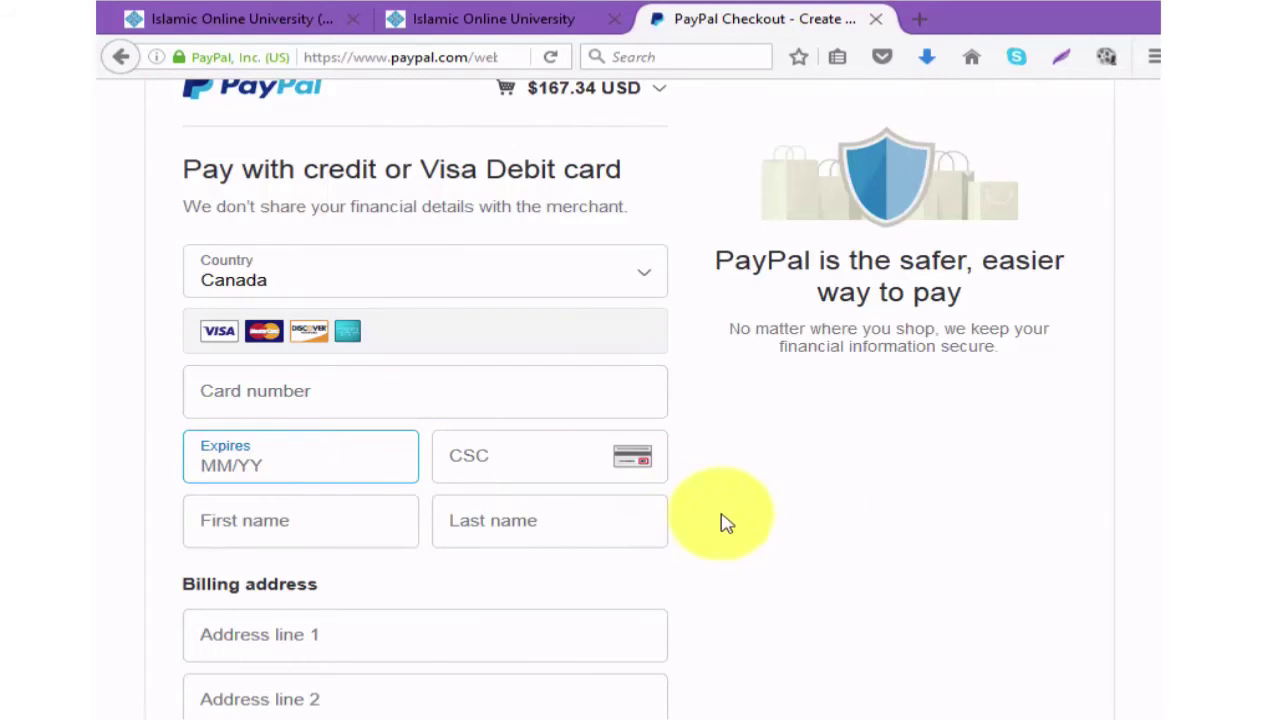
{"action": "scroll", "coordinate": [1148, 440], "scroll_direction": "down", "scroll_amount": 3}
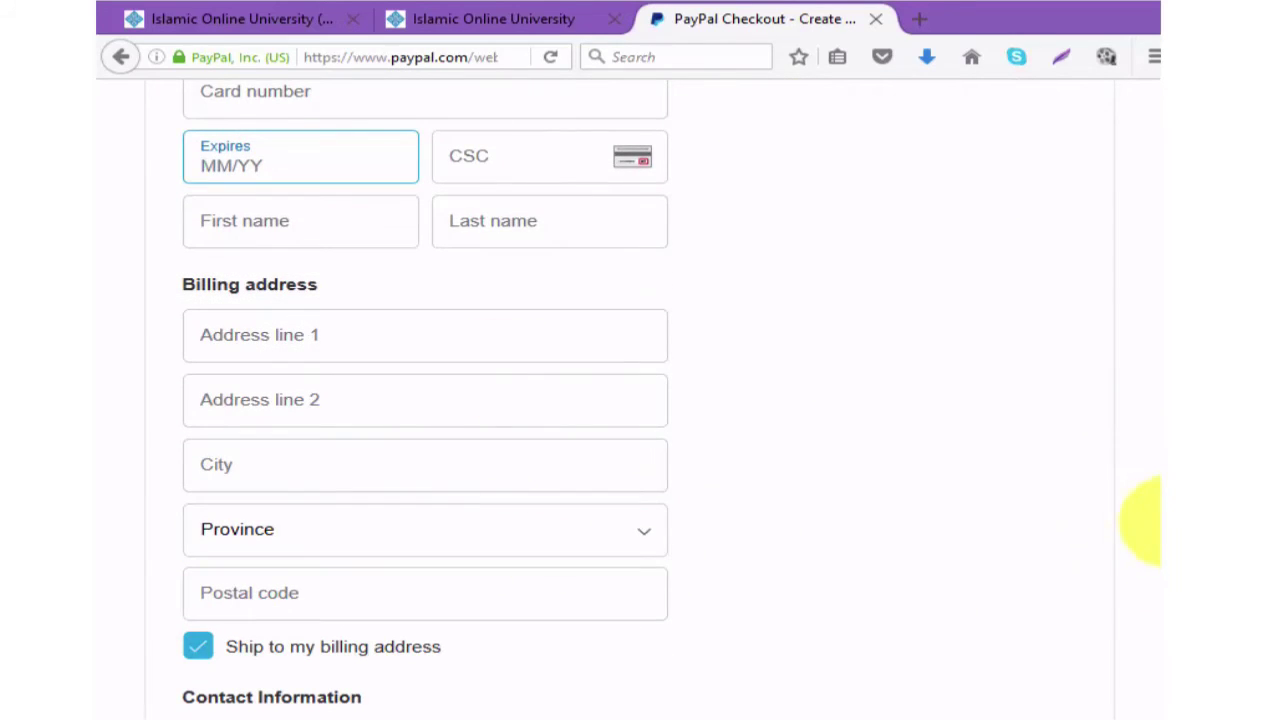
{"action": "scroll", "coordinate": [1143, 520], "scroll_direction": "down", "scroll_amount": 3}
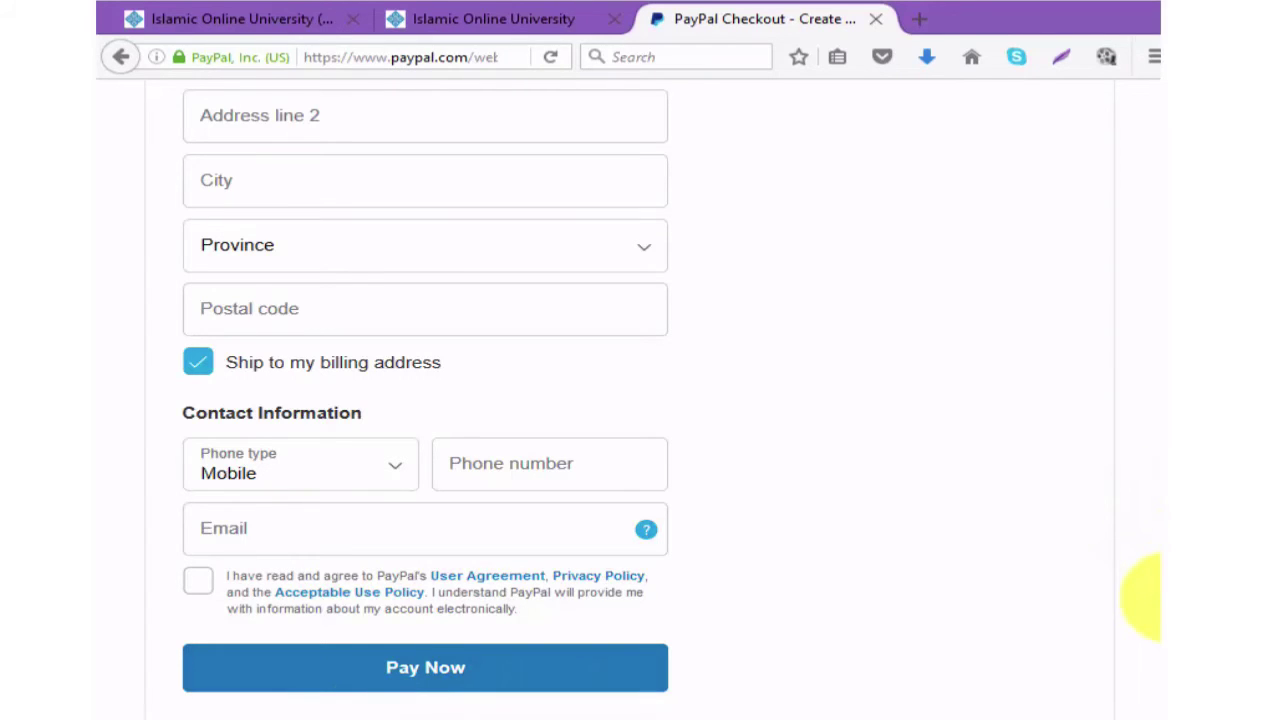
{"action": "scroll", "coordinate": [1150, 597], "scroll_direction": "up", "scroll_amount": 8}
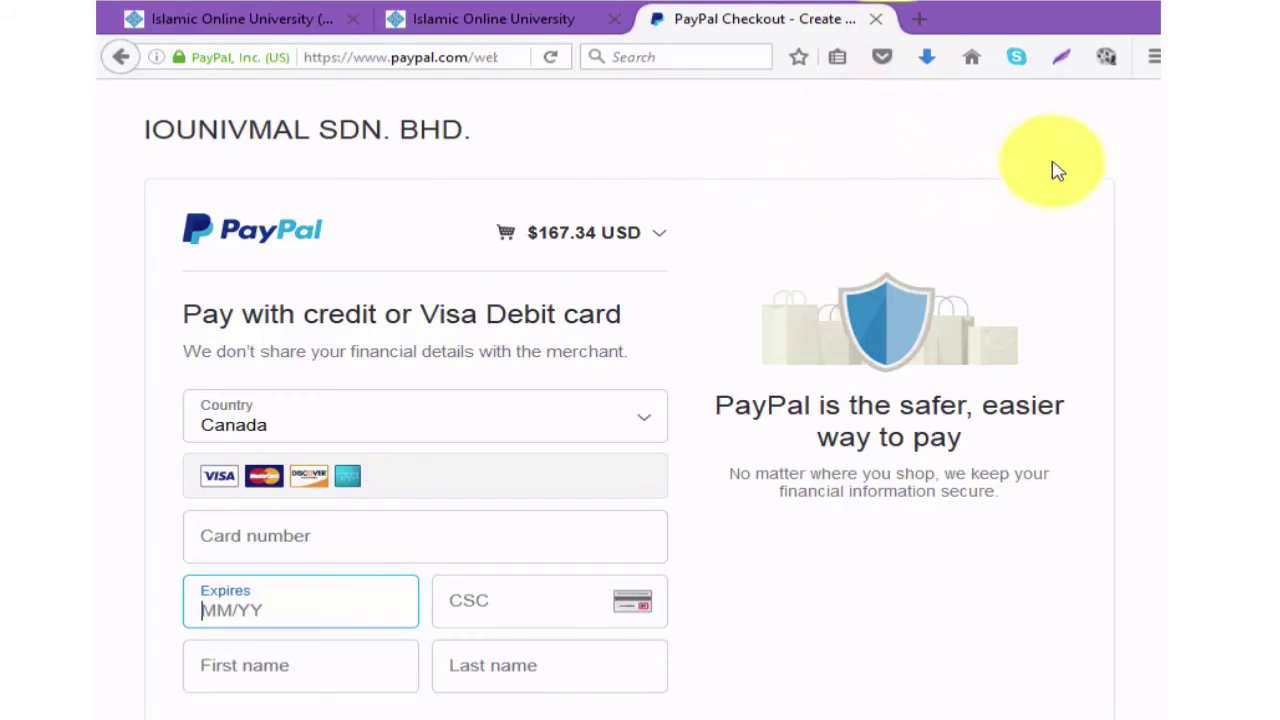
{"action": "scroll", "coordinate": [1145, 386], "scroll_direction": "down", "scroll_amount": 7}
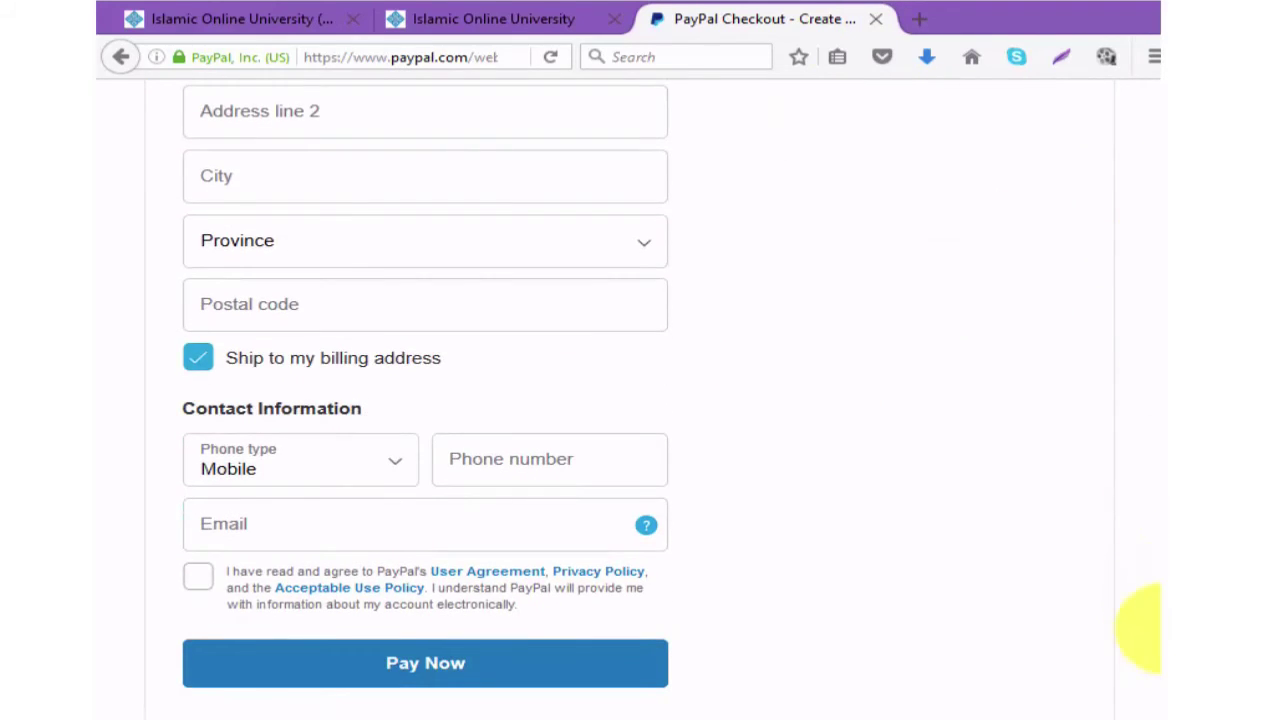
{"action": "scroll", "coordinate": [1145, 630], "scroll_direction": "up", "scroll_amount": 7}
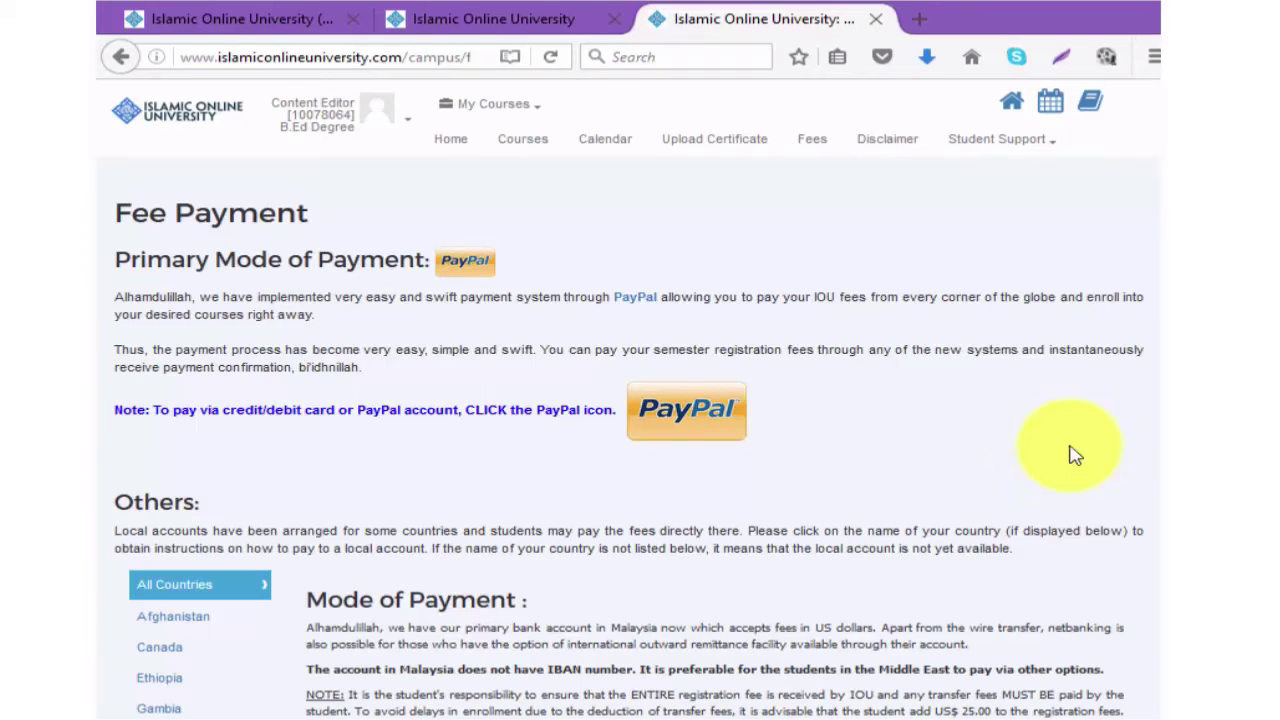
Step: View Afghanistan's local bank transfer details, then go back twice to the campus fees page
{"action": "scroll", "coordinate": [1145, 450], "scroll_direction": "down", "scroll_amount": 5}
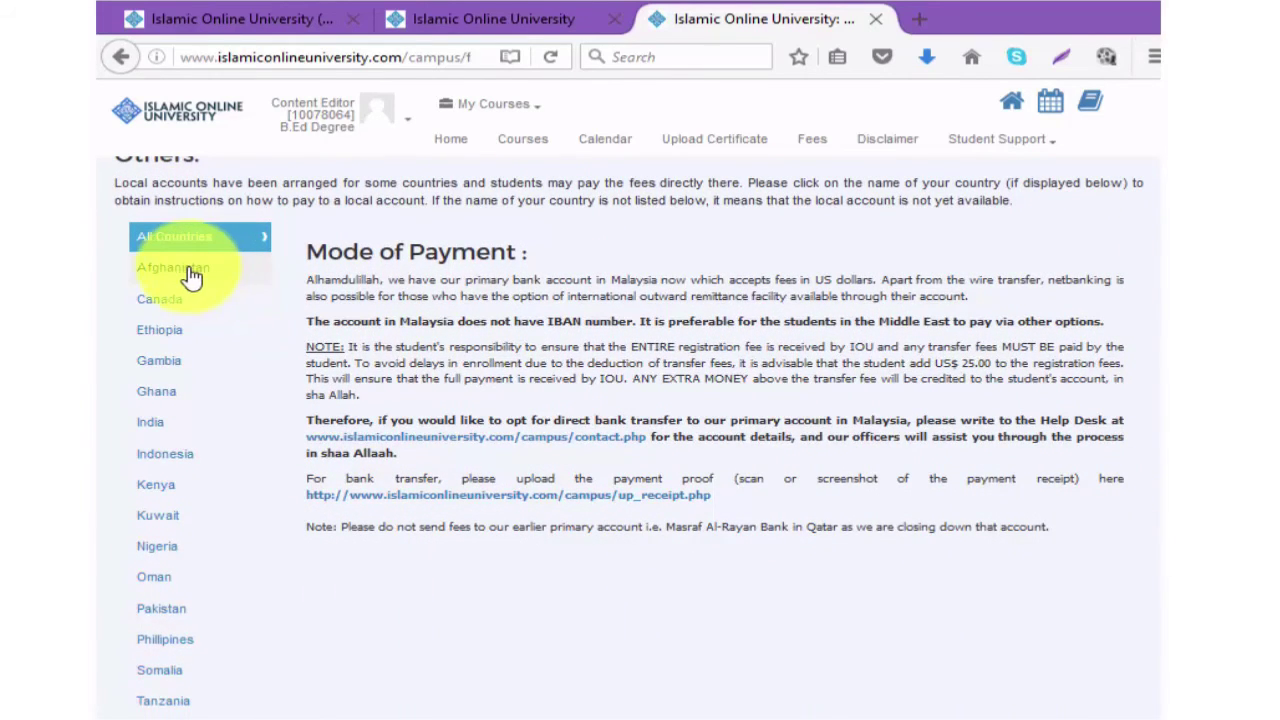
{"action": "left_click", "coordinate": [190, 279]}
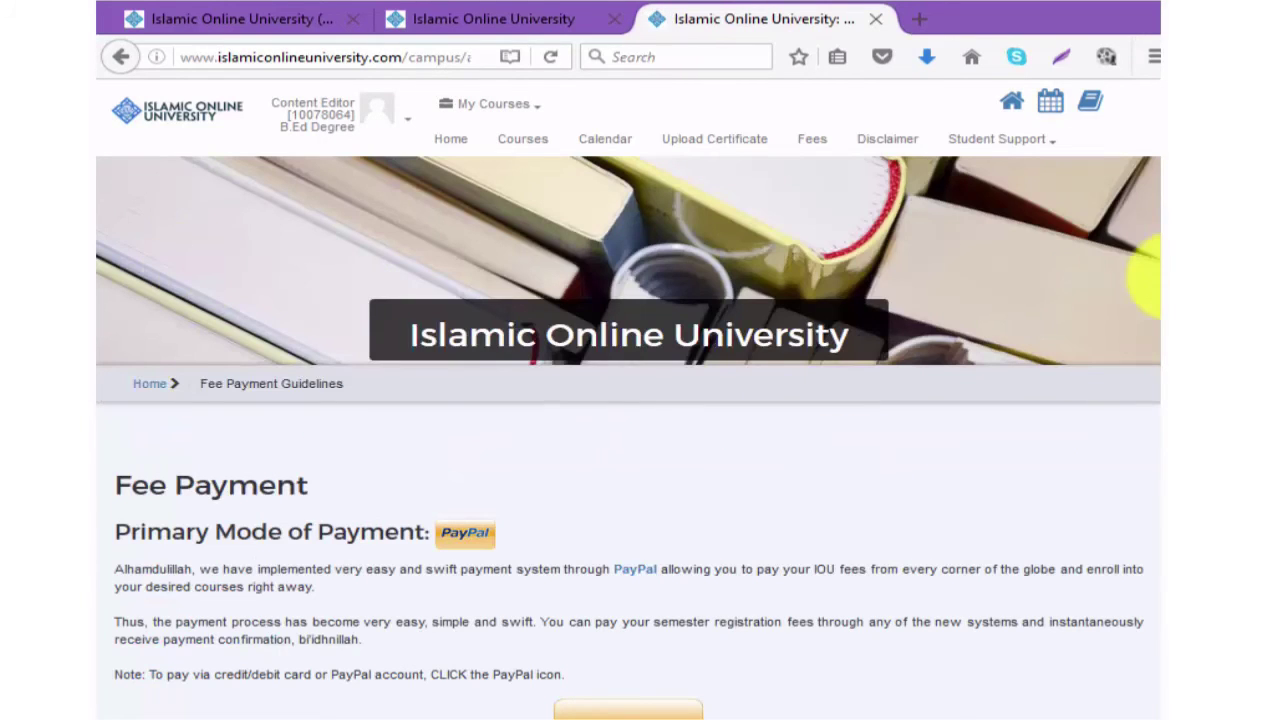
{"action": "scroll", "coordinate": [1143, 271], "scroll_direction": "down", "scroll_amount": 5}
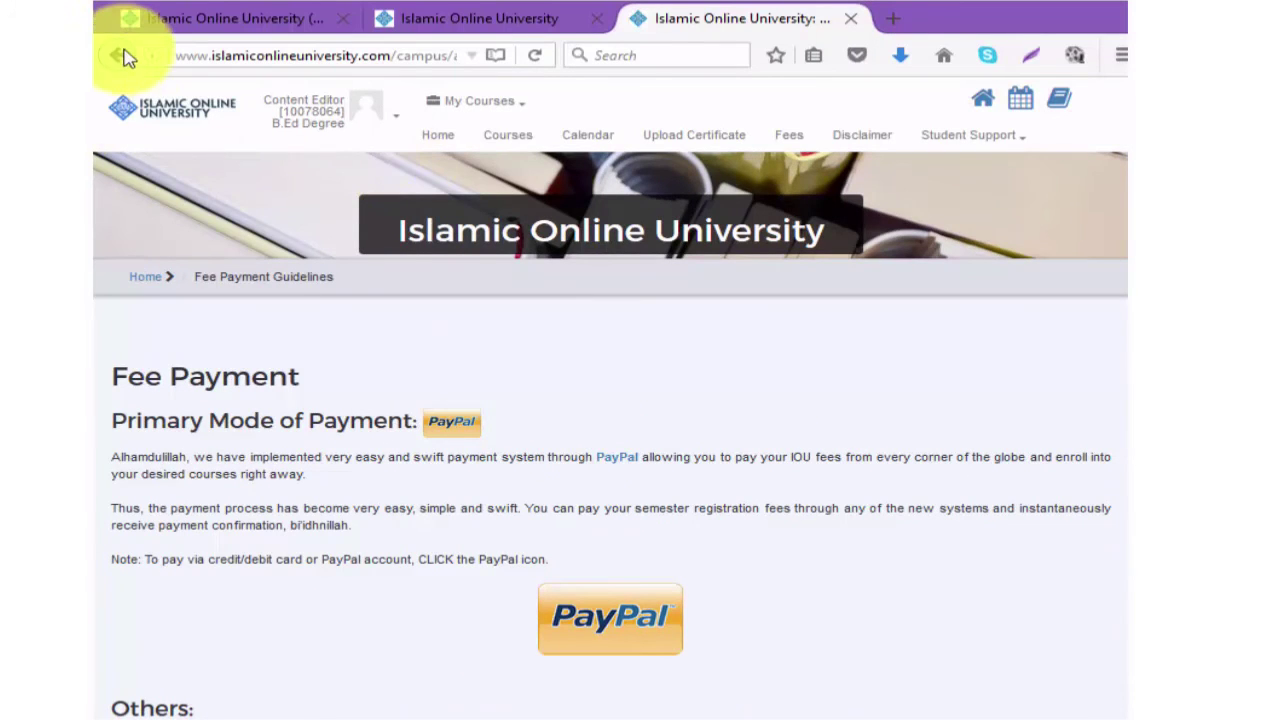
{"action": "left_click", "coordinate": [124, 54]}
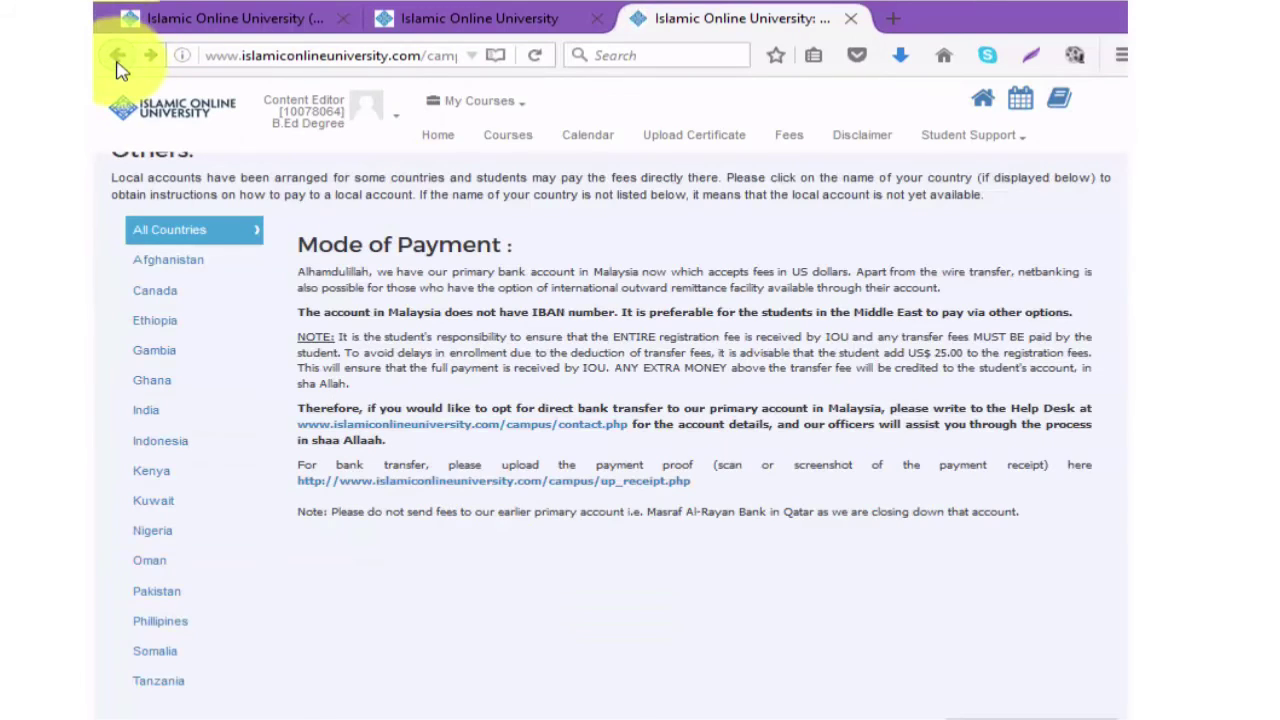
{"action": "left_click", "coordinate": [119, 56]}
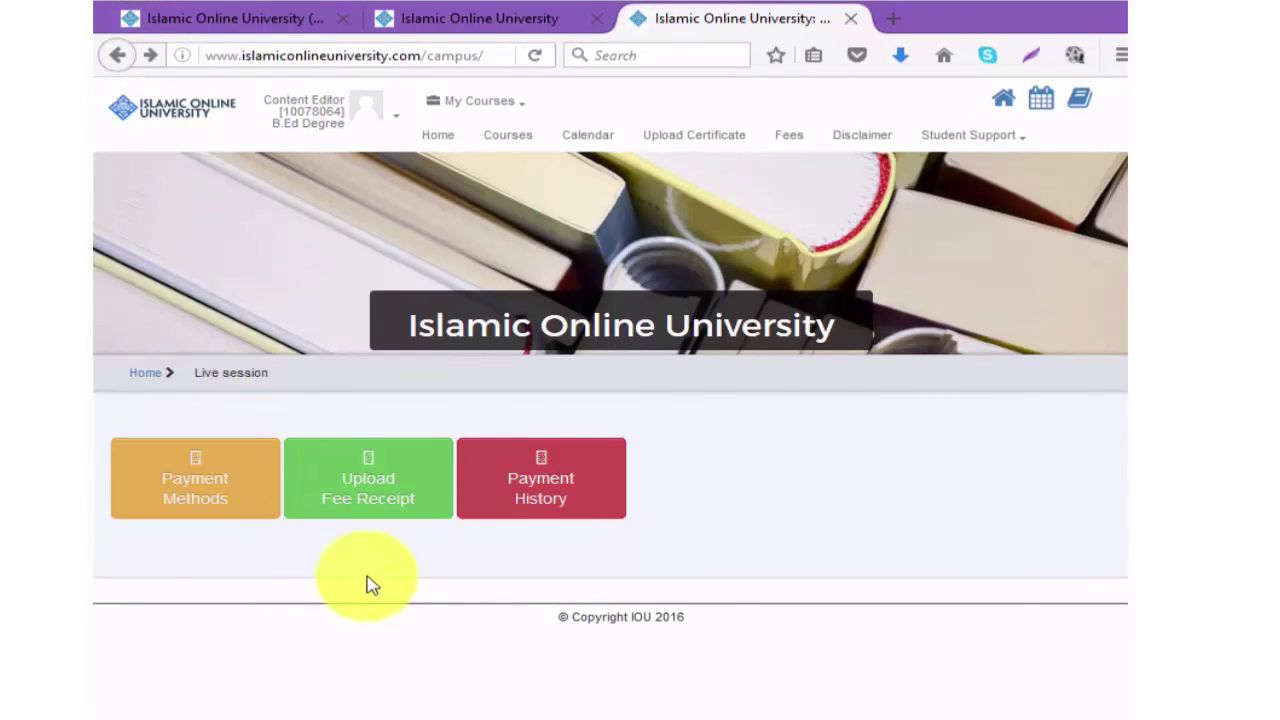
{"action": "left_click", "coordinate": [387, 519]}
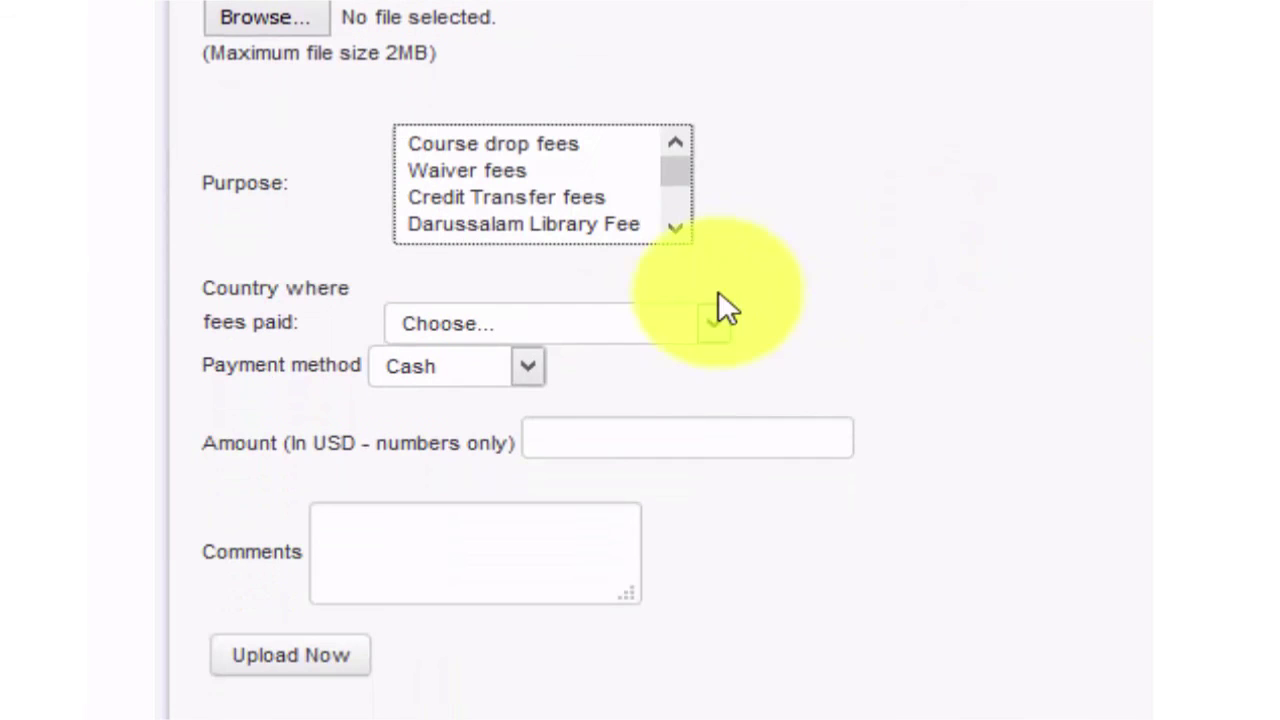
{"action": "scroll", "coordinate": [718, 300], "scroll_direction": "down", "scroll_amount": 3}
{"action": "left_click", "coordinate": [714, 325]}
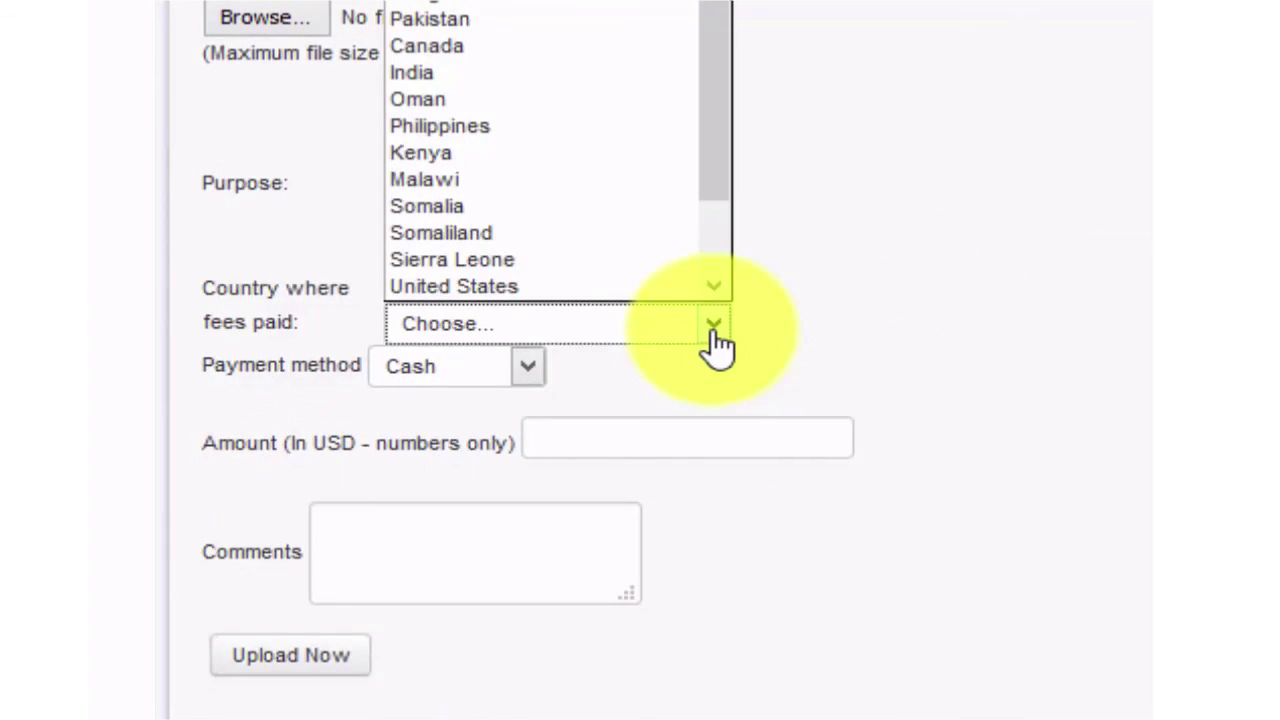
{"action": "left_click", "coordinate": [928, 348]}
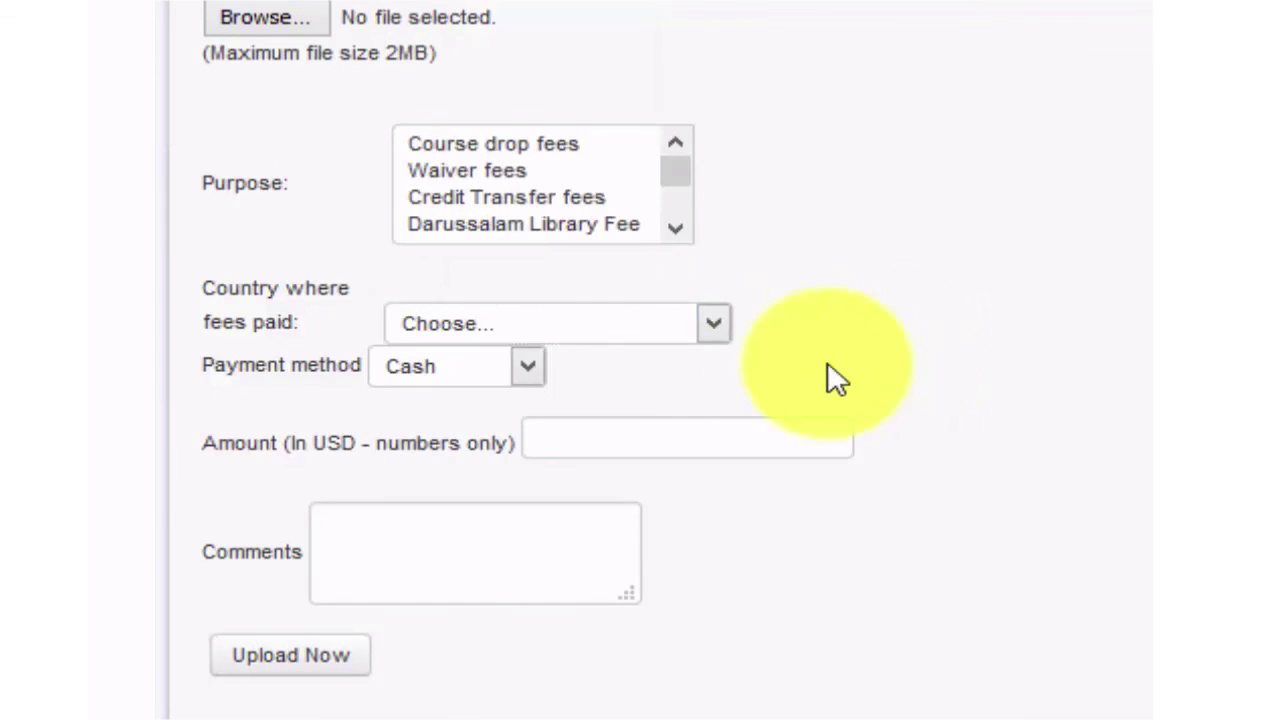
{"action": "left_click", "coordinate": [530, 372]}
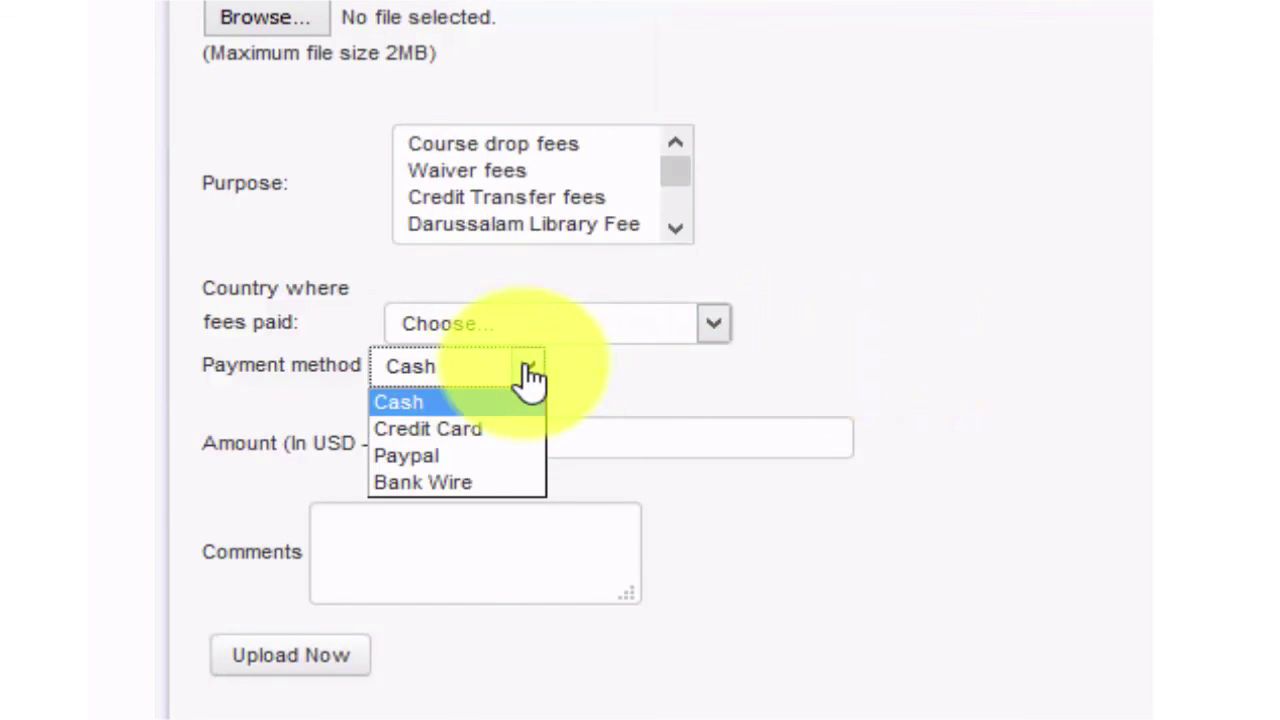
{"action": "left_click", "coordinate": [922, 375]}
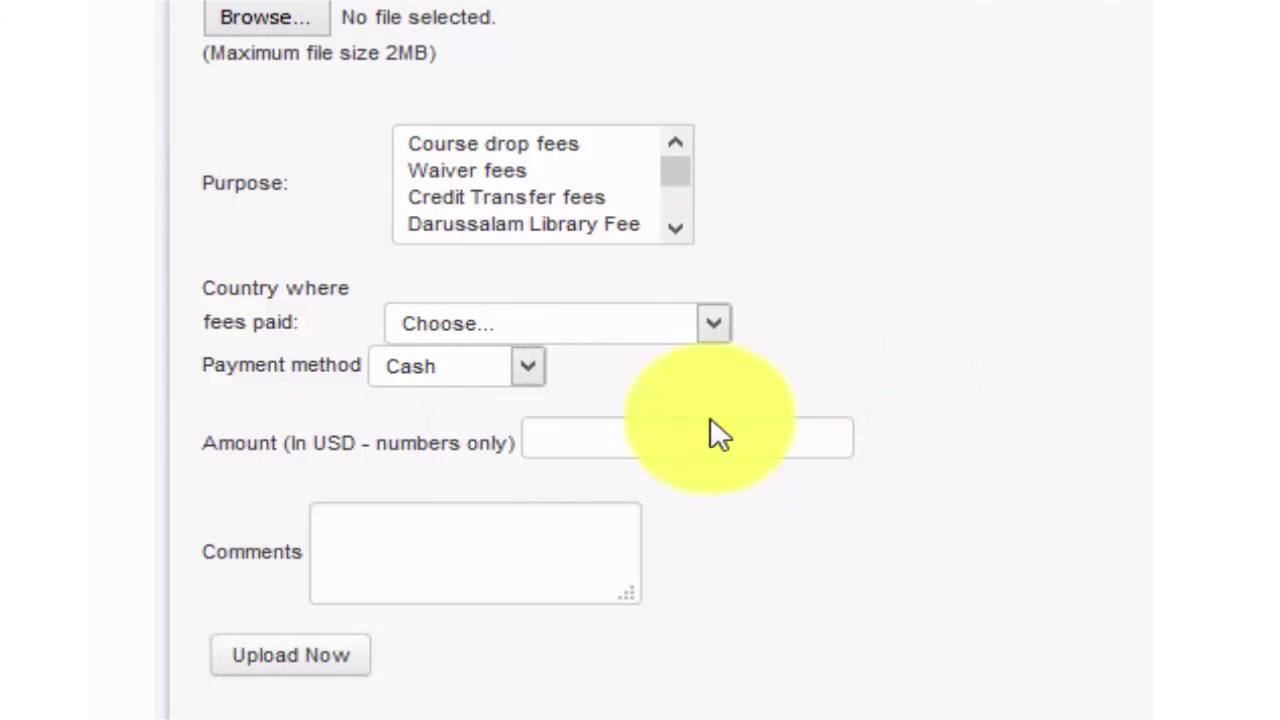
{"action": "left_click", "coordinate": [634, 427]}
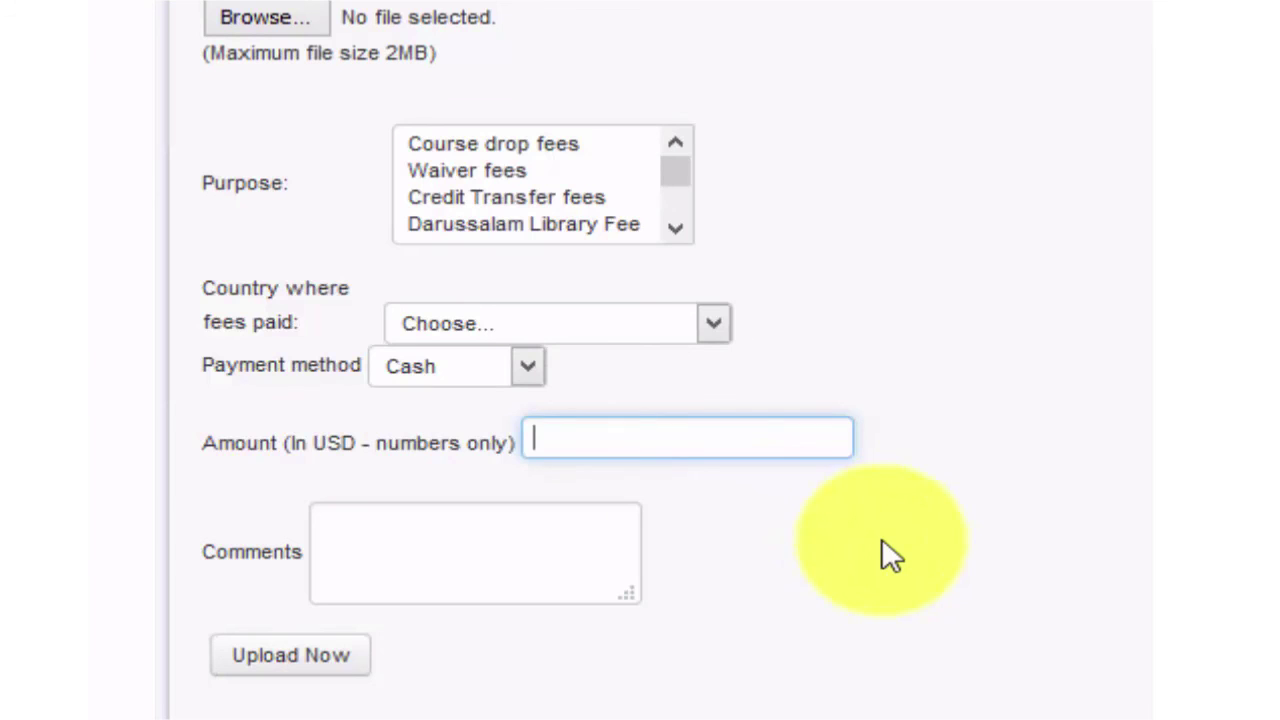
{"action": "left_click", "coordinate": [1250, 320]}
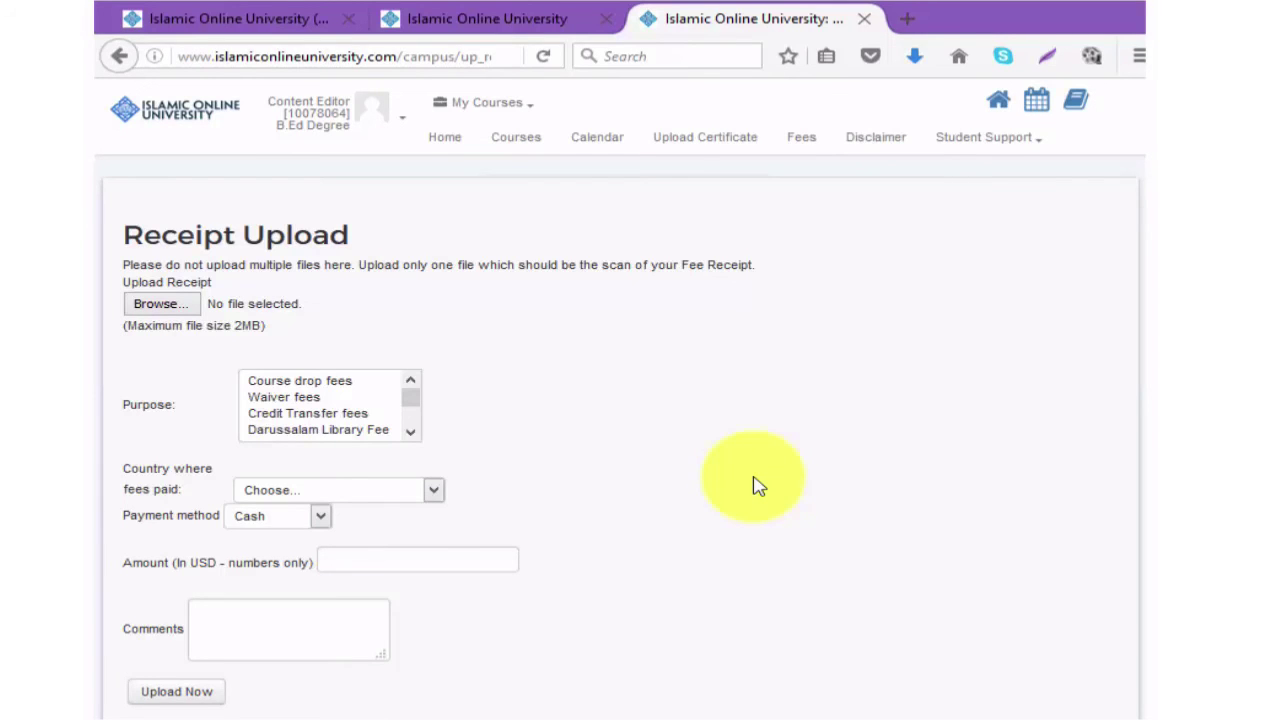
{"action": "key", "text": "alt+Left"}
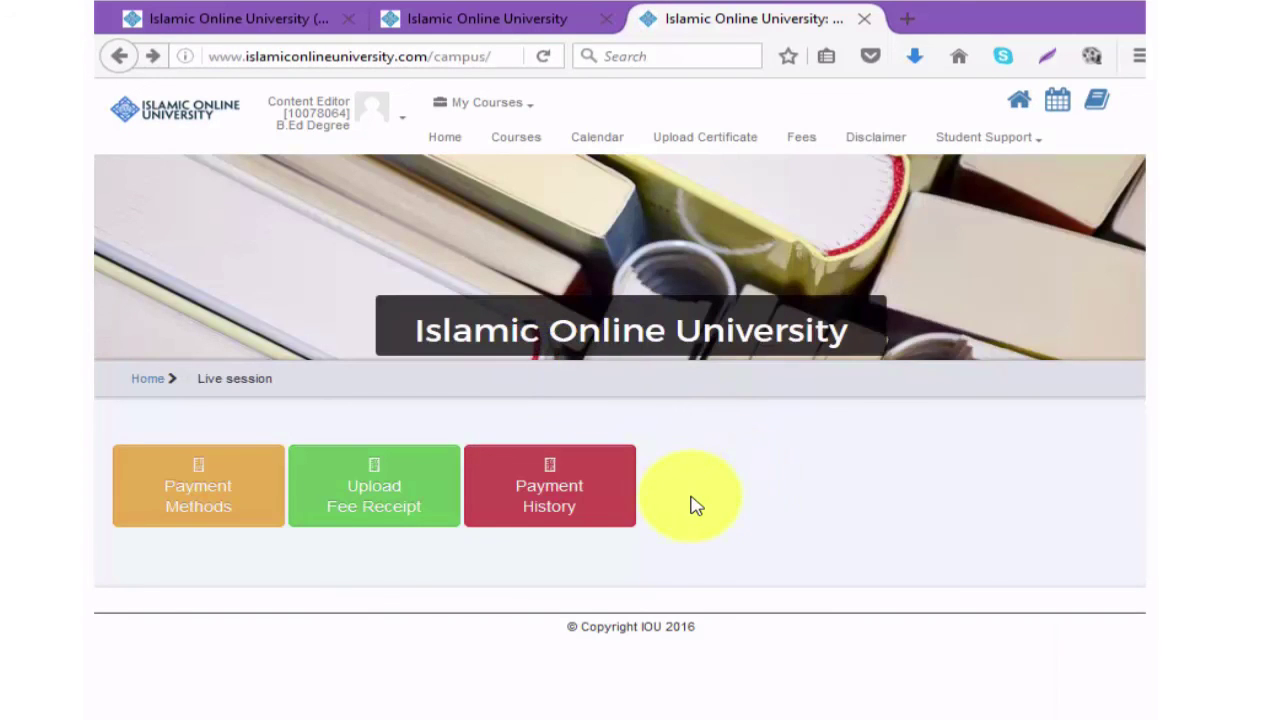
Step: Check the empty payment, balance, outstanding and course-drop tables in Payment History, then return home
{"action": "left_click", "coordinate": [560, 500]}
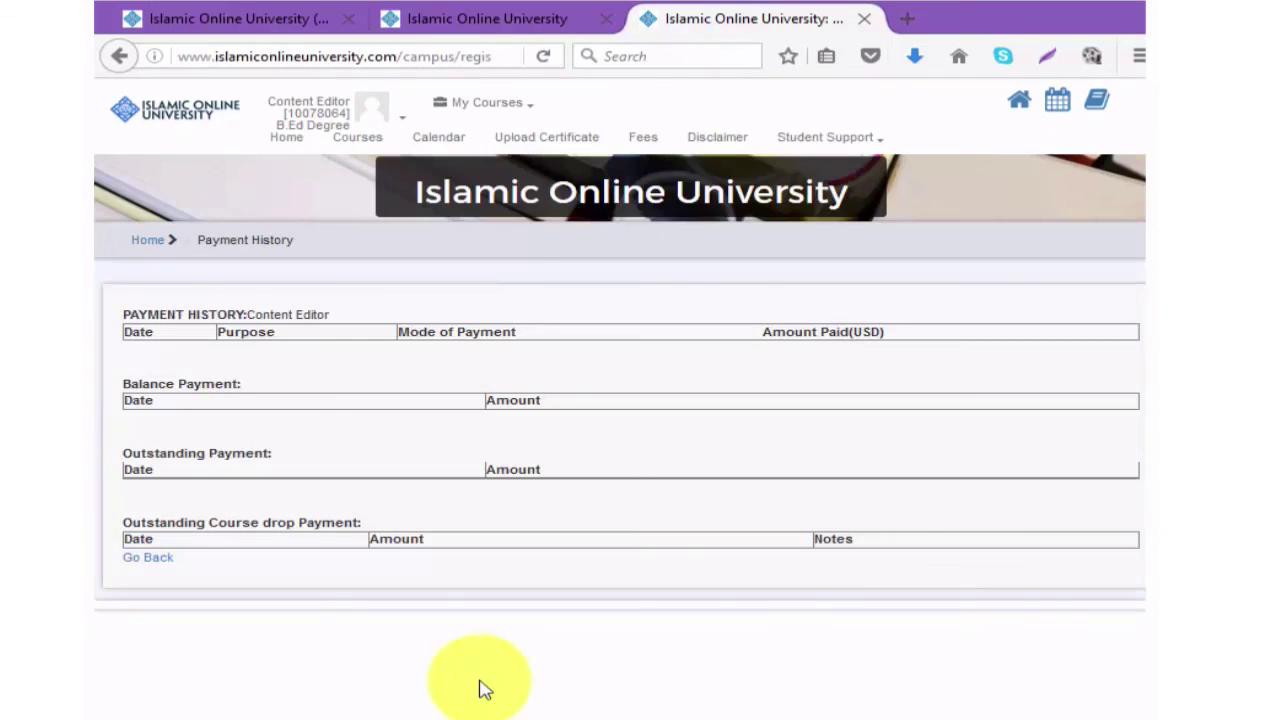
{"action": "key", "text": "alt+Left"}
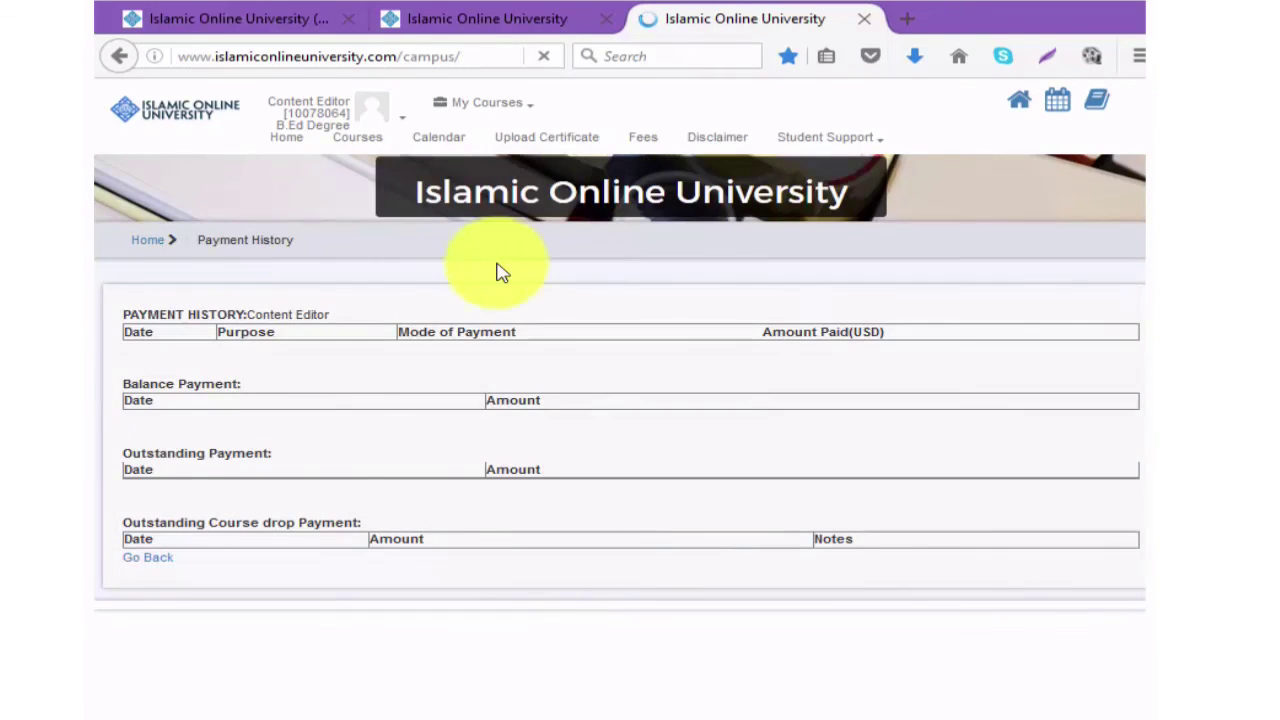